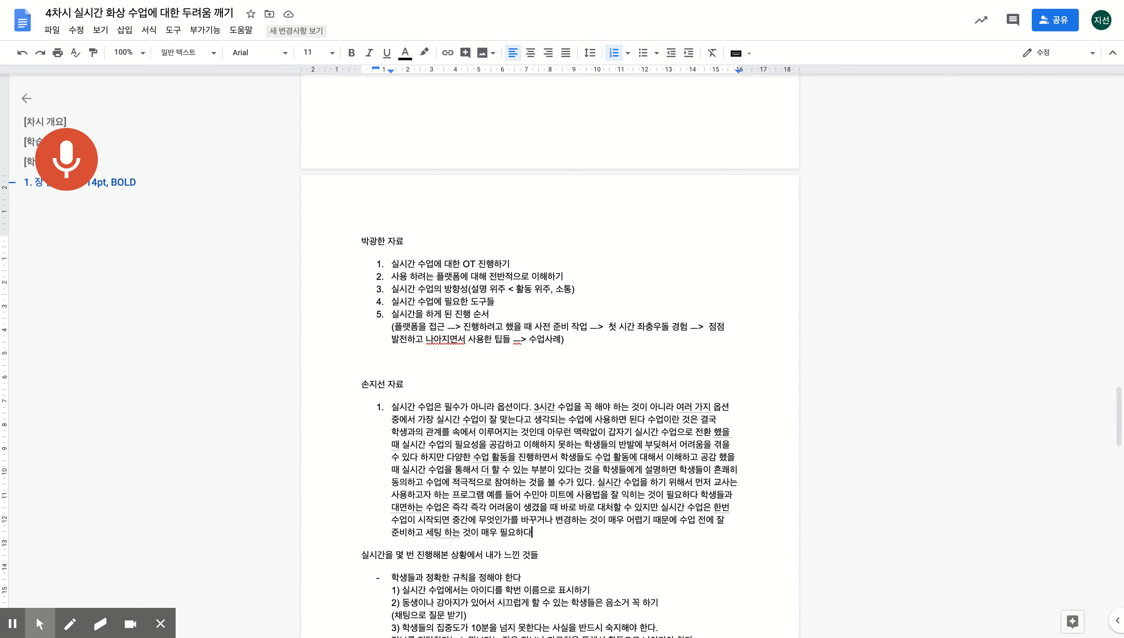
- End the first tip after 필요하다 with a period and start an empty numbered item 2 below it
{"action": "type", "text": "."}
{"action": "key", "text": "Return"}
{"action": "key", "text": "Return"}
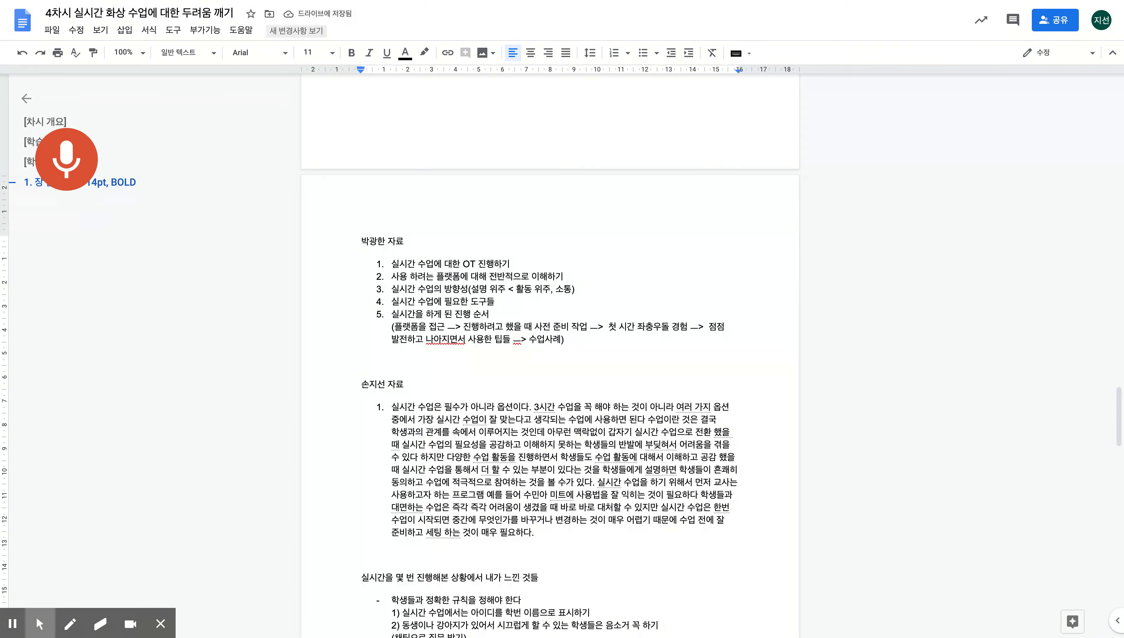
{"action": "type", "text": "1."}
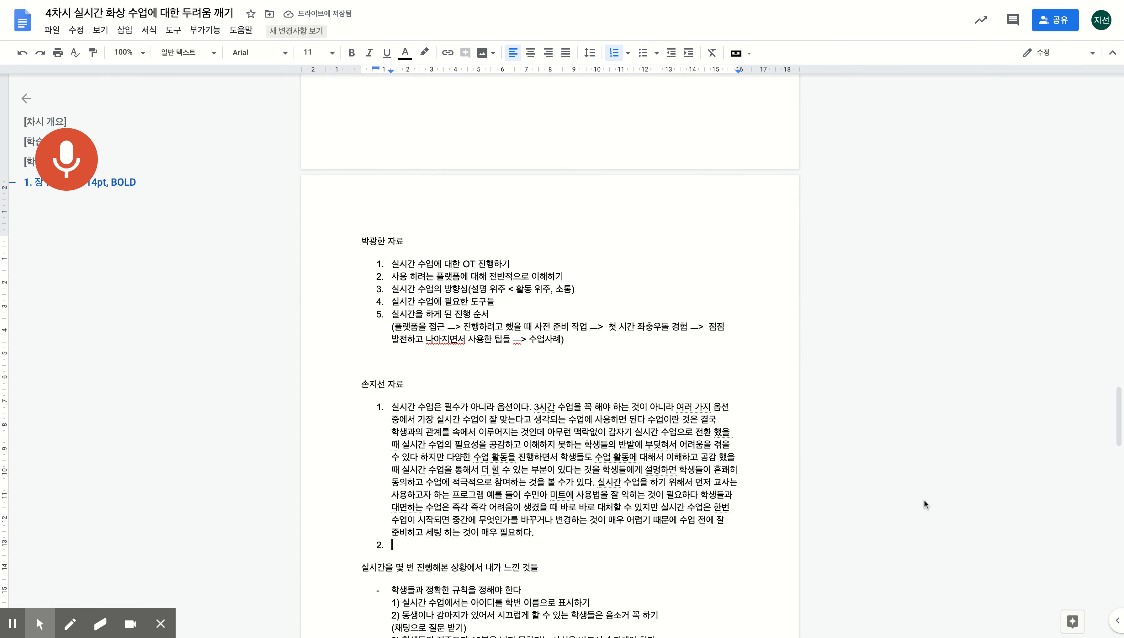
- Correct the misheard 수민 to 줌이나 in item 1, then return to the empty item 2
{"action": "left_click", "coordinate": [541, 495]}
{"action": "key", "text": "BackSpace"}
{"action": "key", "text": "BackSpace"}
{"action": "type", "text": "줌이나"}
{"action": "key", "text": "Delete"}
{"action": "left_click", "coordinate": [486, 550]}
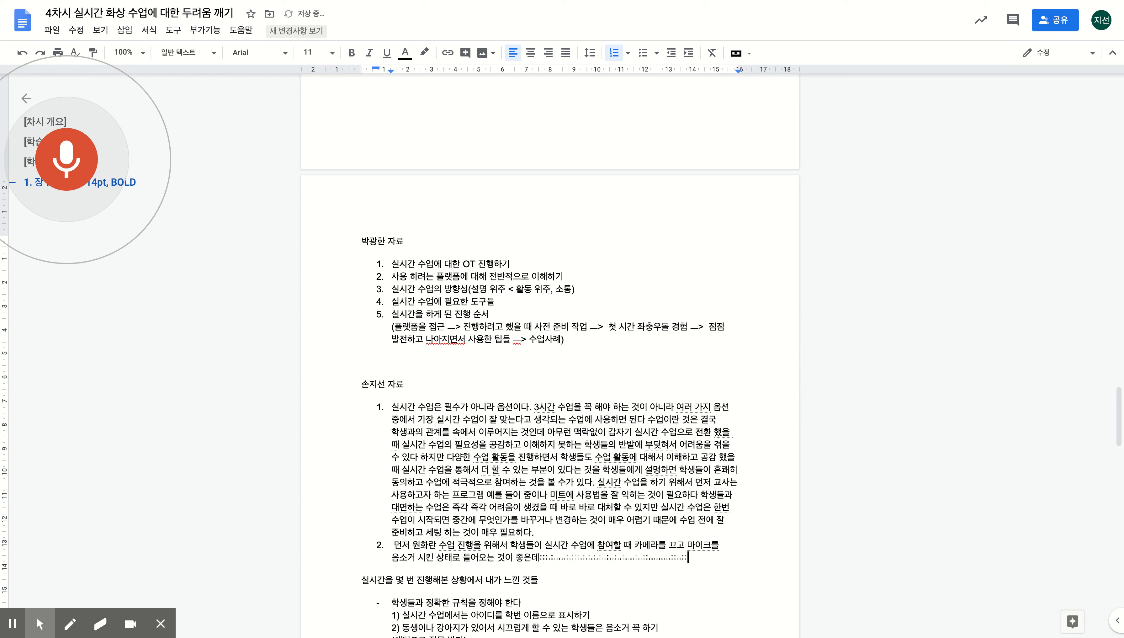
- Start item 3 and dictate the tip on sharing audio via screen share and Meet's tab-sharing limit
{"action": "key", "text": "Return"}
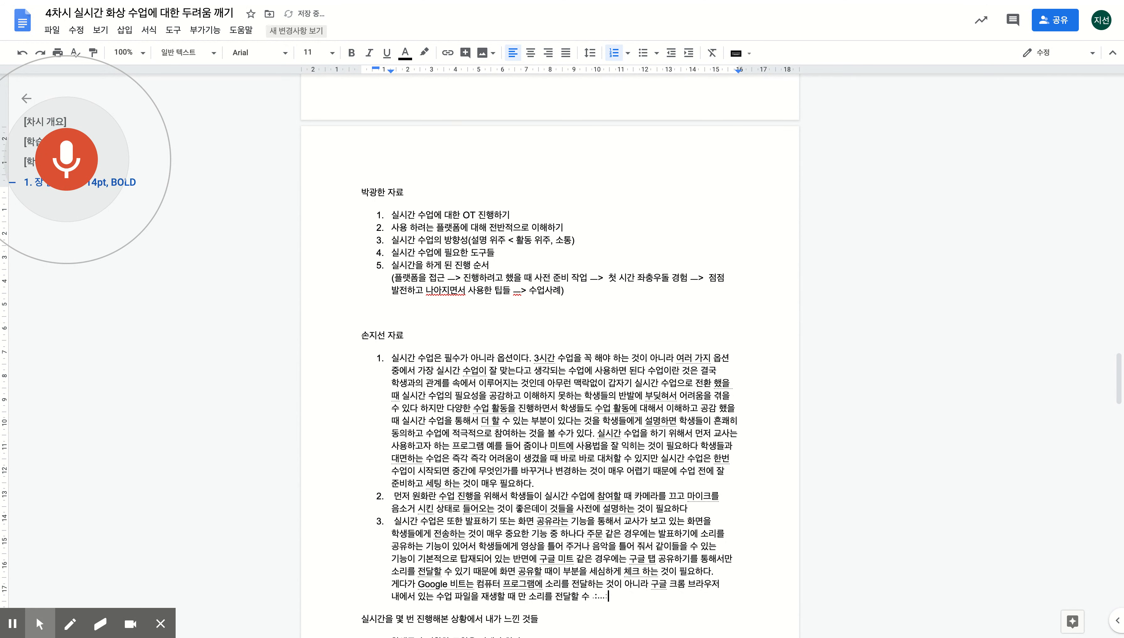
- In item 3, replace 내에서 with 에서 재생하는 and the misheard 있는 수업 파 with 영상만
{"action": "left_click", "coordinate": [456, 585]}
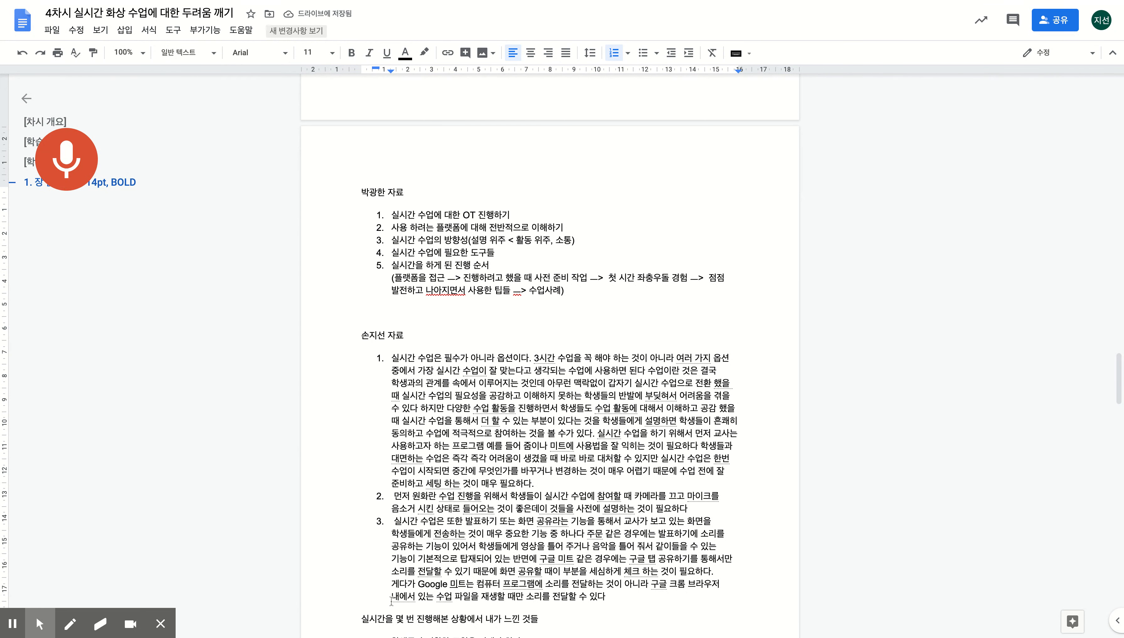
{"action": "left_click_drag", "start_coordinate": [391, 600], "coordinate": [416, 600]}
{"action": "key", "text": "BackSpace"}
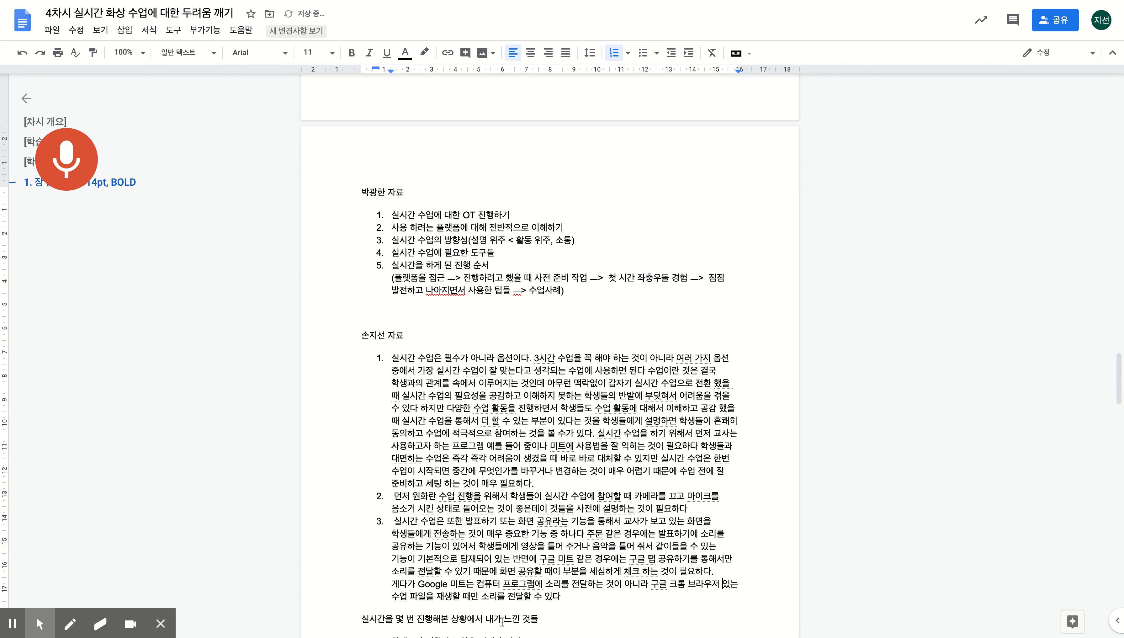
{"action": "key", "text": "BackSpace"}
{"action": "type", "text": "에서 재생하는"}
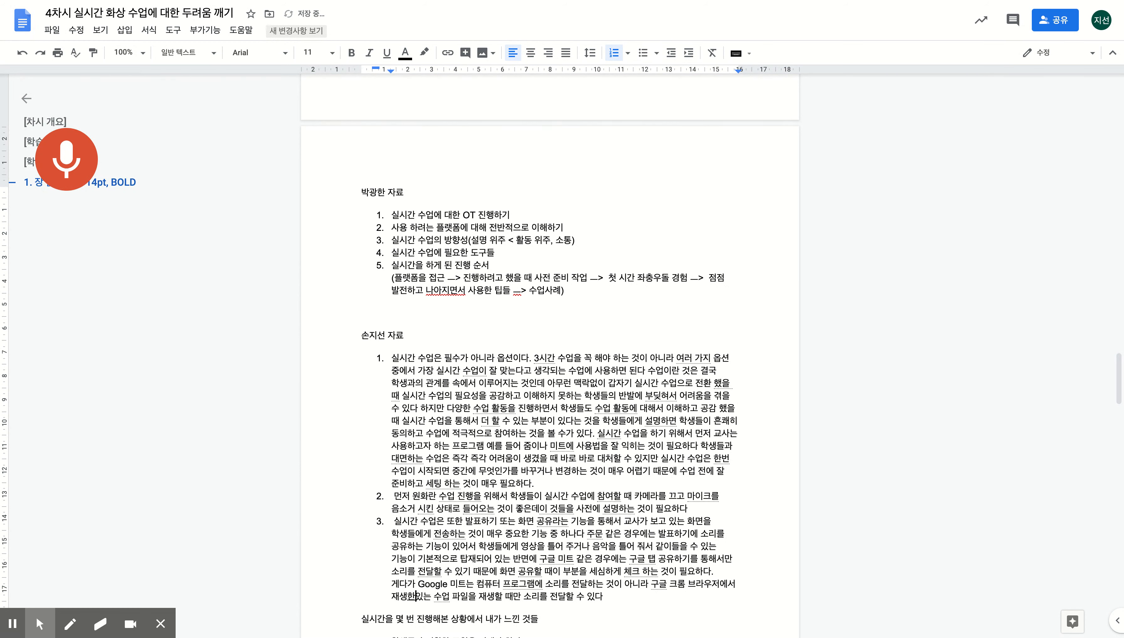
{"action": "key", "text": "Delete"}
{"action": "key", "text": "Delete"}
{"action": "key", "text": "Delete"}
{"action": "key", "text": "Delete"}
{"action": "key", "text": "Delete"}
{"action": "key", "text": "Delete"}
{"action": "key", "text": "Delete"}
{"action": "type", "text": "영상"}
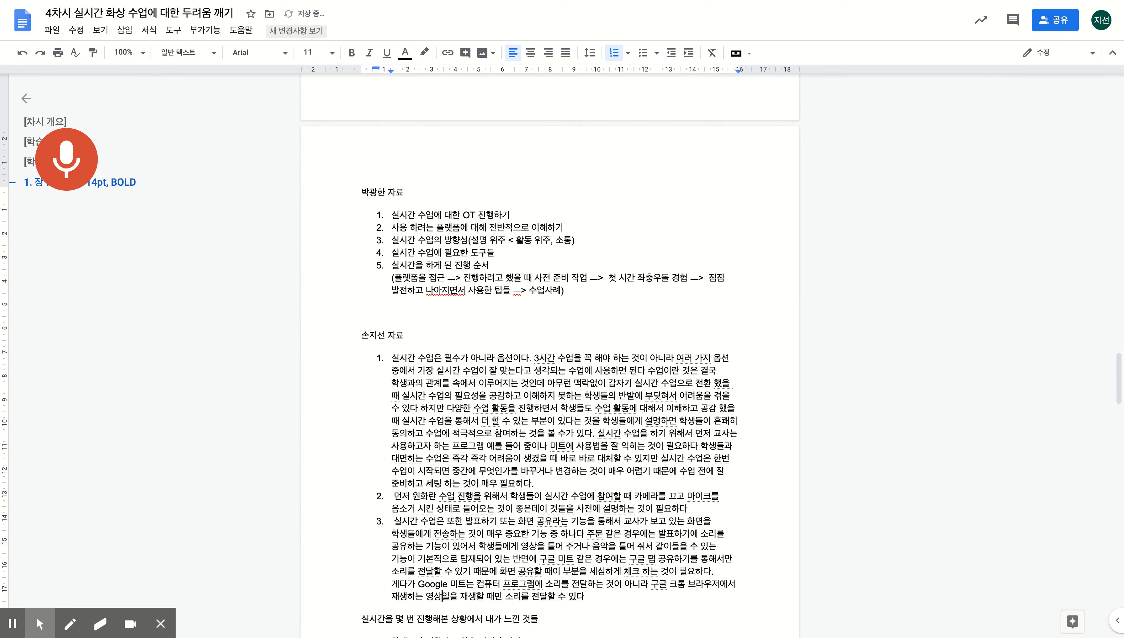
{"action": "type", "text": "만"}
- Replace the leftover words so item 3 ends 영상이나 음악의 경우만, add a period, and resume voice typing
{"action": "key", "text": "shift+Right"}
{"action": "key", "text": "shift+Right"}
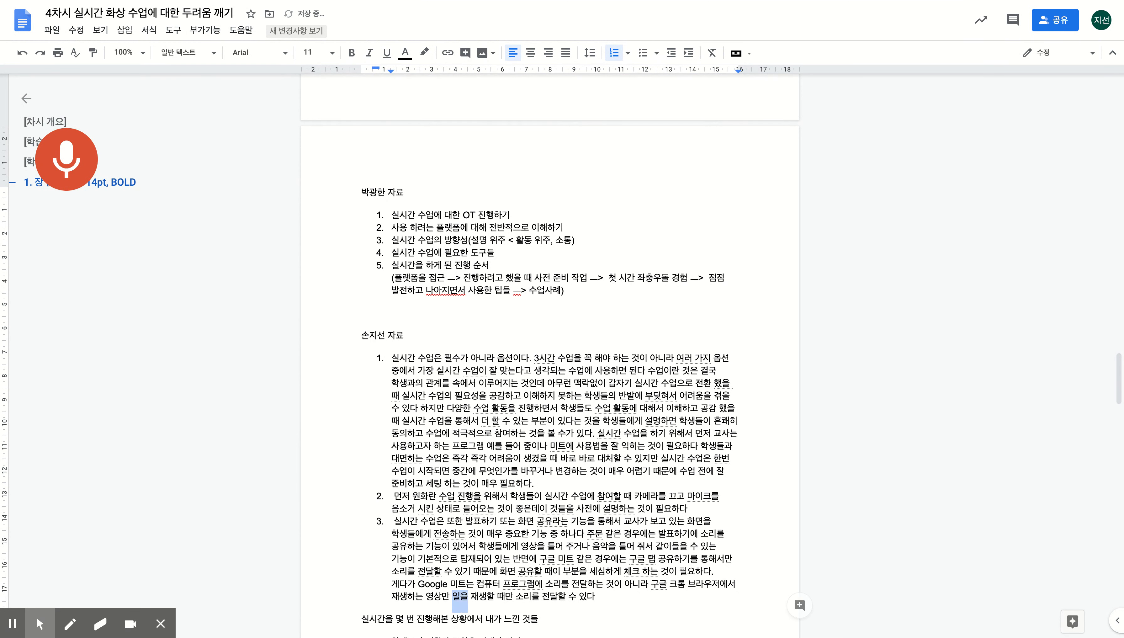
{"action": "key", "text": "shift+Right"}
{"action": "key", "text": "shift+Right"}
{"action": "key", "text": "shift+Right"}
{"action": "key", "text": "shift+Right"}
{"action": "key", "text": "shift+Right"}
{"action": "key", "text": "shift+Right"}
{"action": "key", "text": "shift+Right"}
{"action": "key", "text": "shift+Right"}
{"action": "key", "text": "shift+Right"}
{"action": "key", "text": "Delete"}
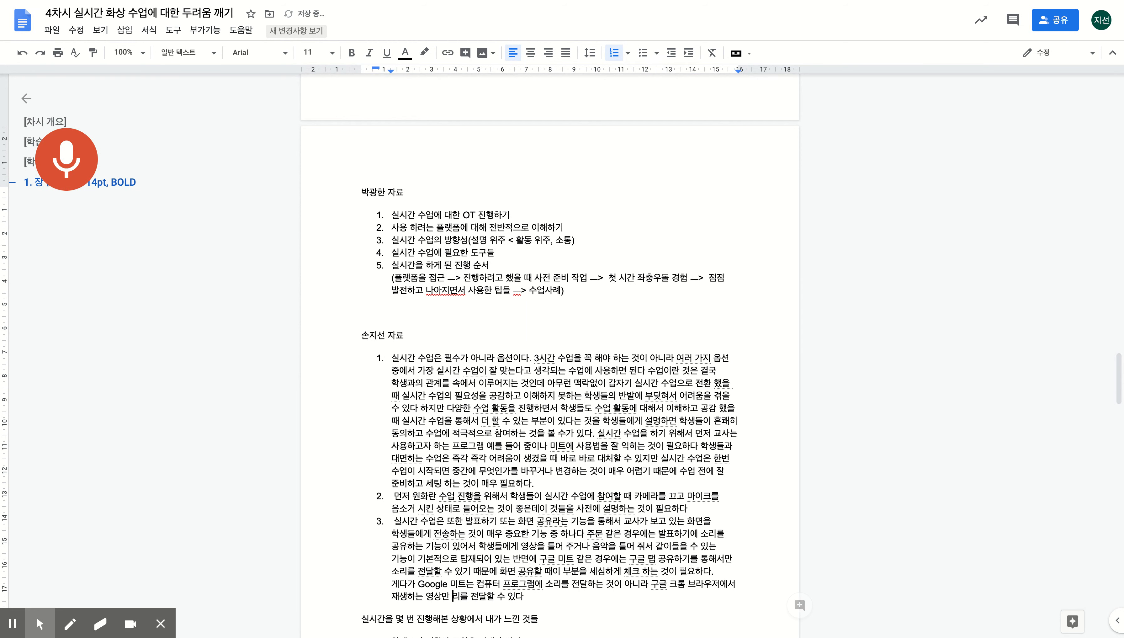
{"action": "type", "text": "소"}
{"action": "key", "text": "Left"}
{"action": "key", "text": "Left"}
{"action": "key", "text": "Left"}
{"action": "type", "text": "이나 음악의 경우ㅁ"}
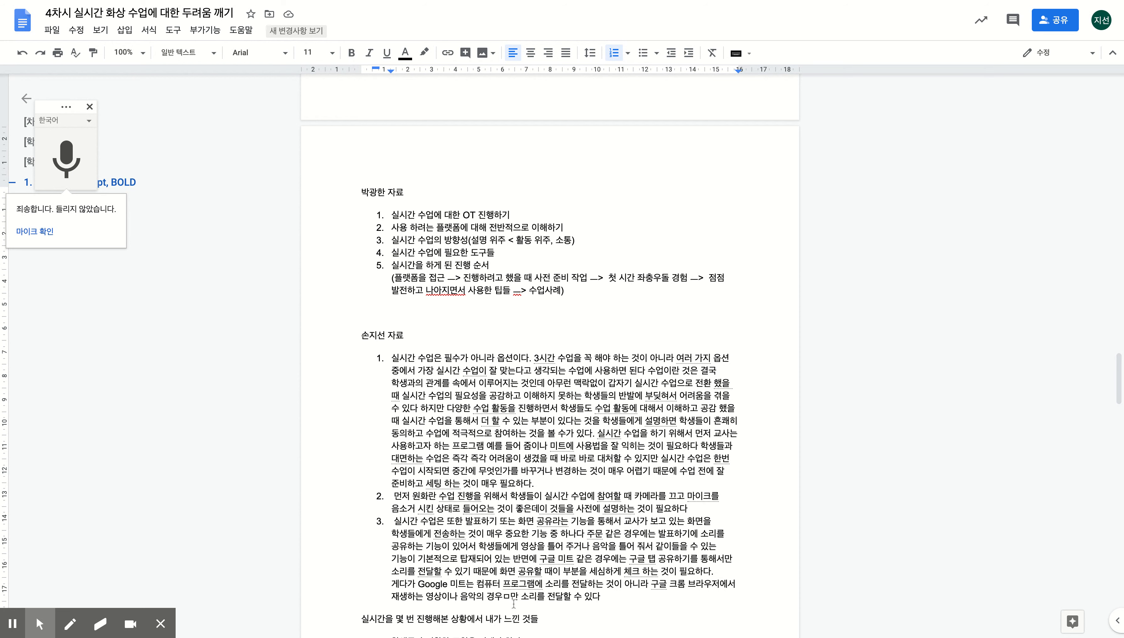
{"action": "key", "text": "BackSpace"}
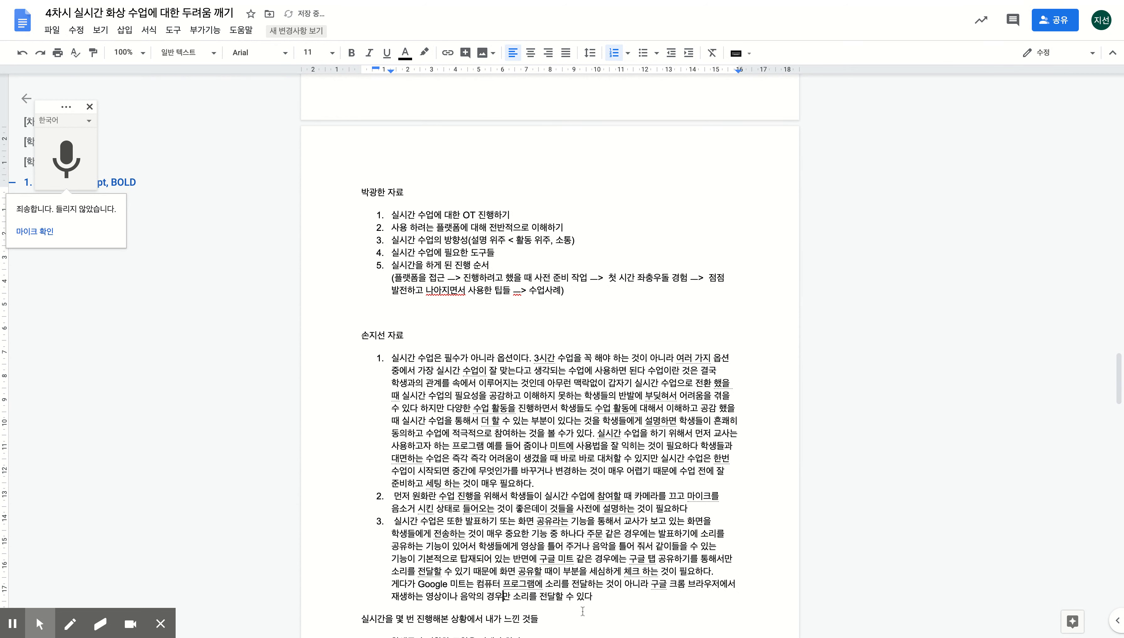
{"action": "left_click", "coordinate": [625, 604]}
{"action": "type", "text": "."}
{"action": "left_click", "coordinate": [73, 172]}
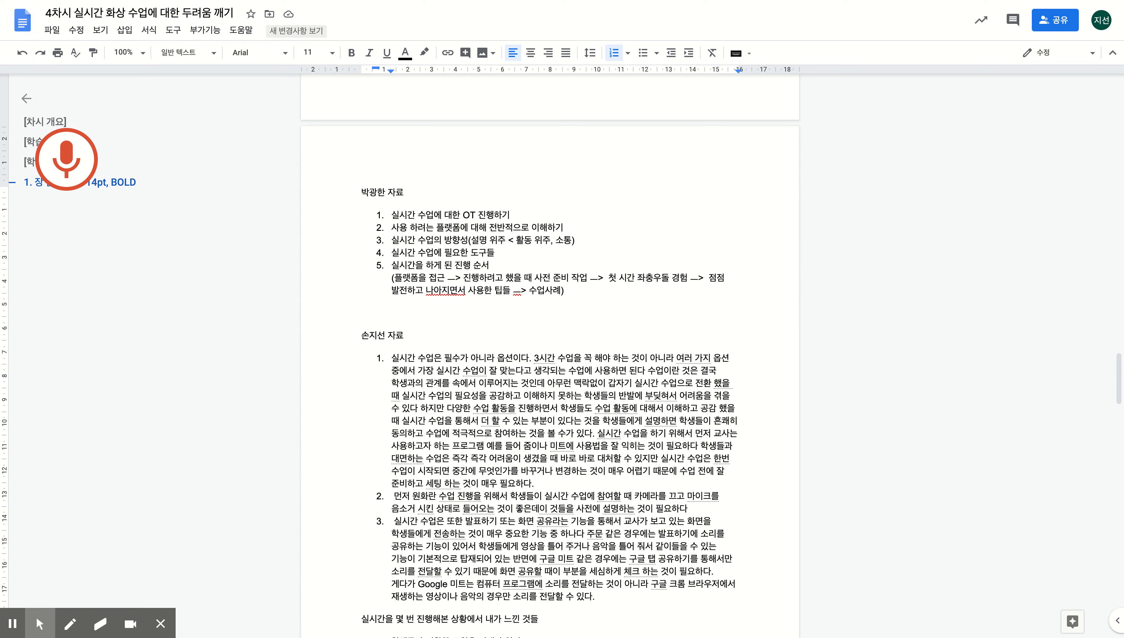
- Correct the misheard 원화란 to 원활한 in item 2
{"action": "scroll", "coordinate": [733, 350], "scroll_direction": "up", "scroll_amount": 1}
{"action": "left_click", "coordinate": [437, 508]}
{"action": "key", "text": "BackSpace"}
{"action": "key", "text": "BackSpace"}
{"action": "type", "text": "활한"}
- Below item 1, add an unnumbered line telling a colleague you will explain Google Meet
{"action": "left_click", "coordinate": [570, 499]}
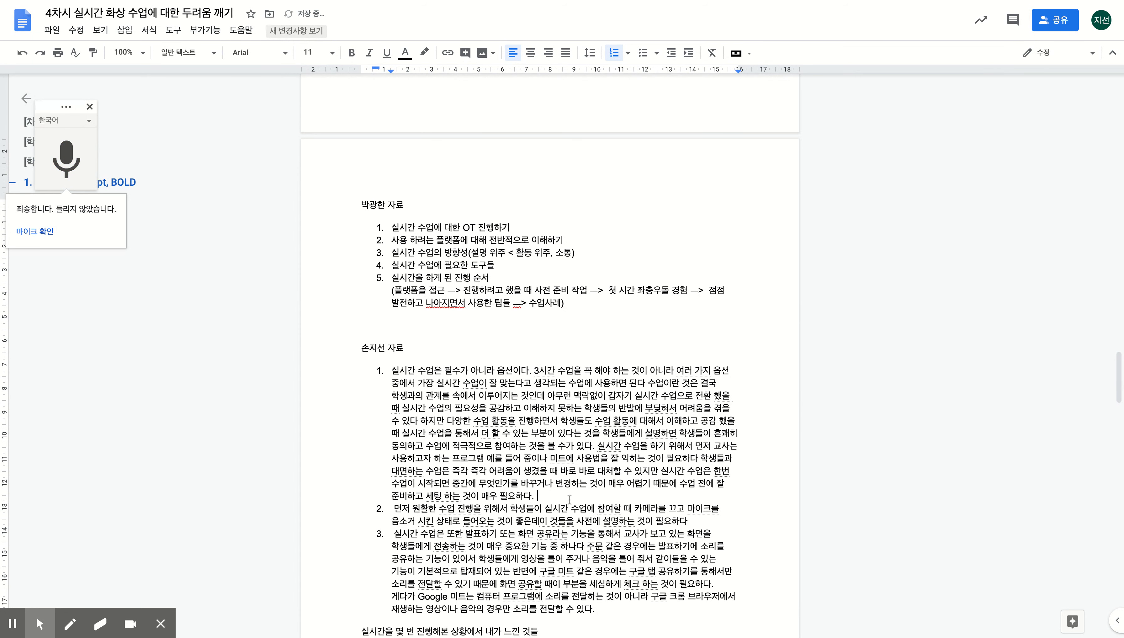
{"action": "key", "text": "Return"}
{"action": "key", "text": "Return"}
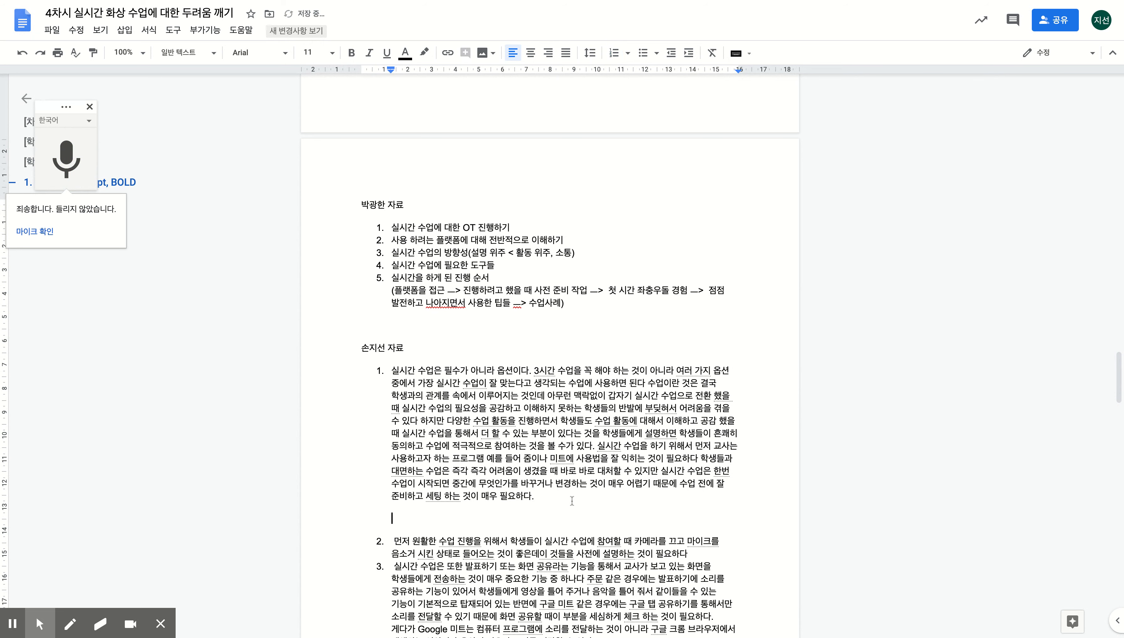
{"action": "left_click", "coordinate": [709, 560]}
{"action": "key", "text": "Return"}
{"action": "key", "text": "Return"}
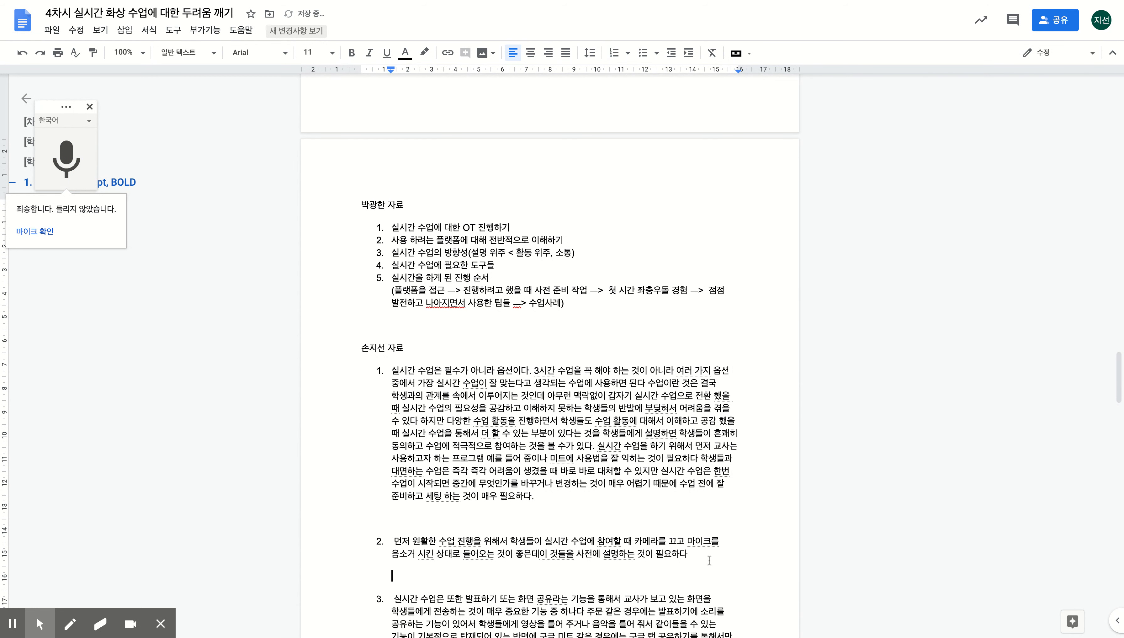
{"action": "left_click", "coordinate": [578, 497]}
{"action": "key", "text": "Return"}
{"action": "key", "text": "BackSpace"}
{"action": "key", "text": "Return"}
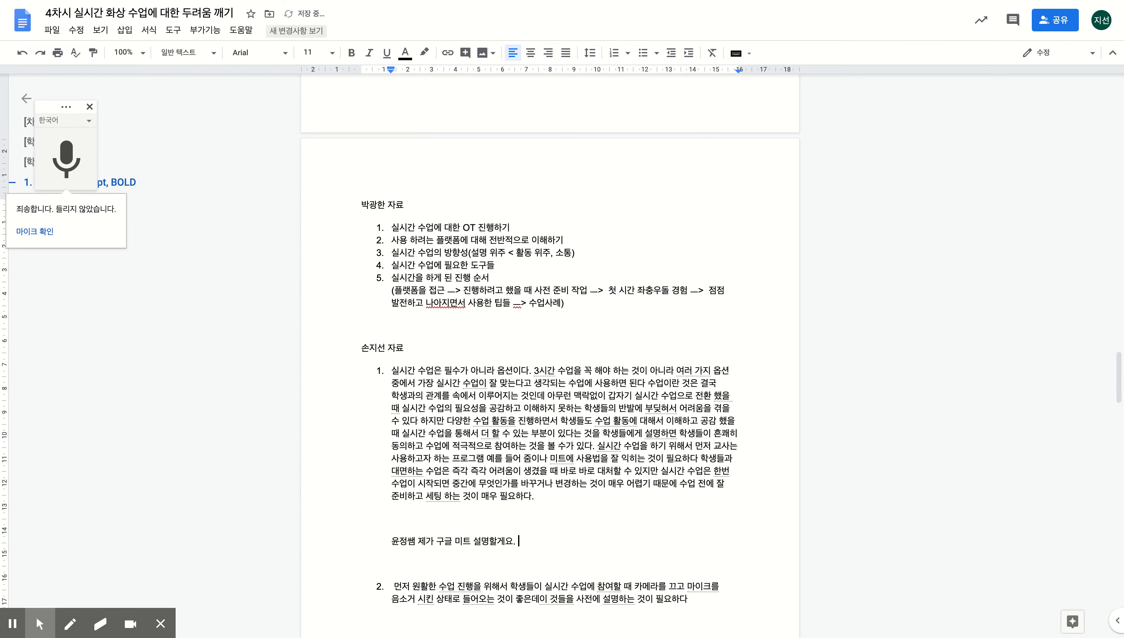
- Start an indented numbered list with an empty item 1 under the intro line
{"action": "scroll", "coordinate": [570, 527], "scroll_direction": "down", "scroll_amount": 3}
{"action": "left_click", "coordinate": [497, 456]}
{"action": "key", "text": "Return"}
{"action": "key", "text": "Up"}
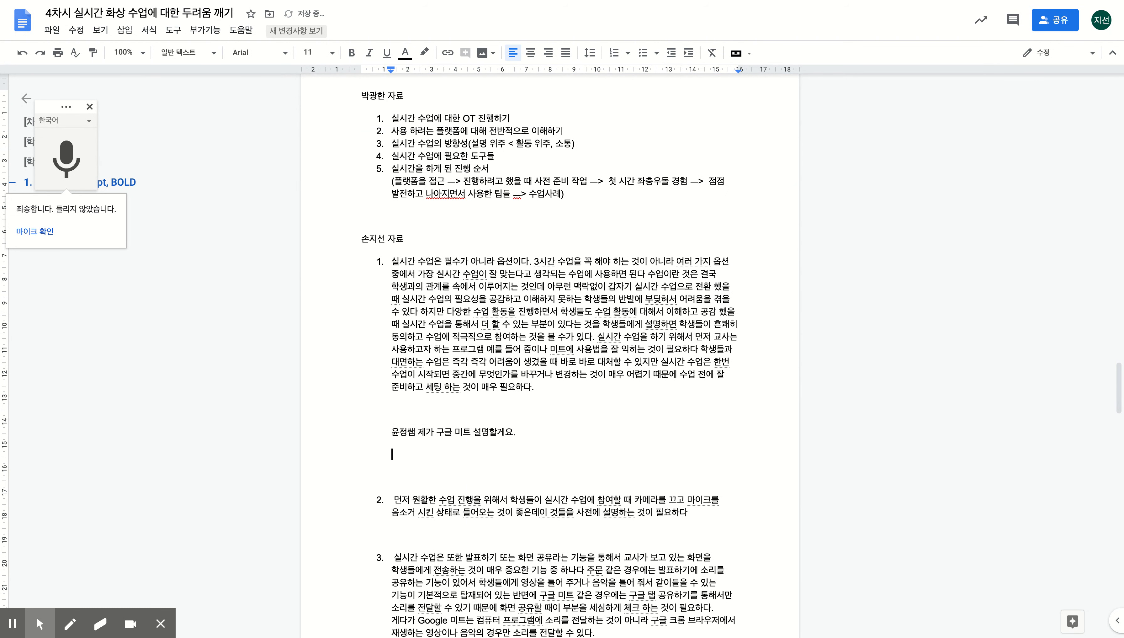
{"action": "key", "text": "ctrl+shift+7"}
{"action": "key", "text": "BackSpace"}
- Dictate 구글 미트의 기본 설명 into nested item 1 and start nested item 2
{"action": "key", "text": "ctrl+z"}
{"action": "key", "text": "BackSpace"}
{"action": "key", "text": "BackSpace"}
{"action": "left_click", "coordinate": [65, 159]}
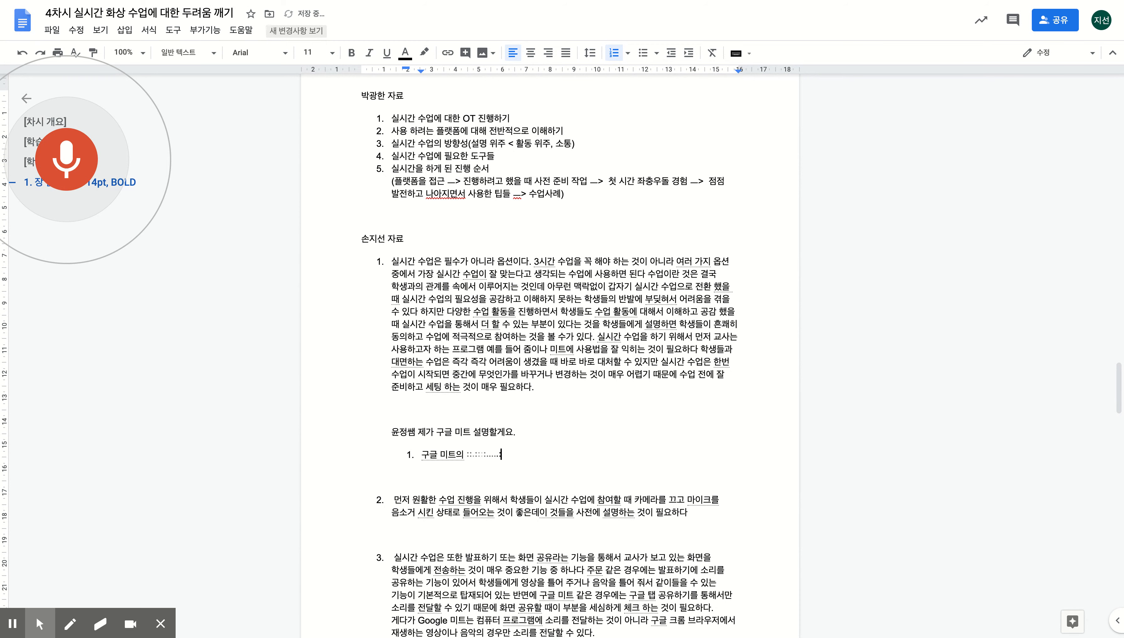
{"action": "key", "text": "Return"}
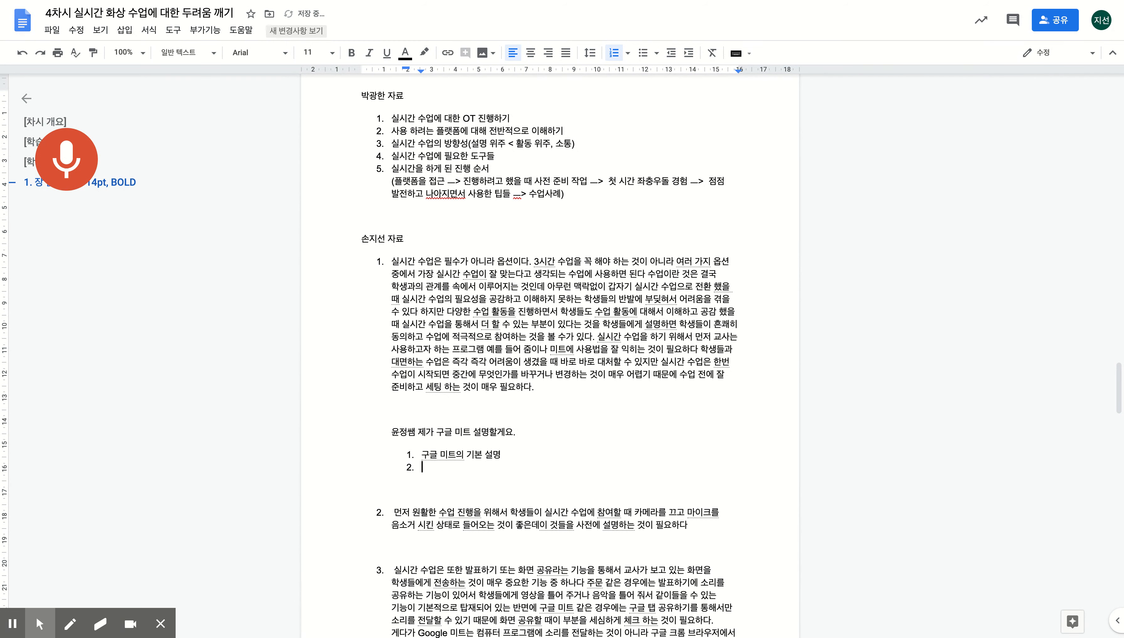
- Dictate an unnumbered paragraph on Meet's stability and account restrictions, correcting 게 to 제약점이
{"action": "key", "text": "Return"}
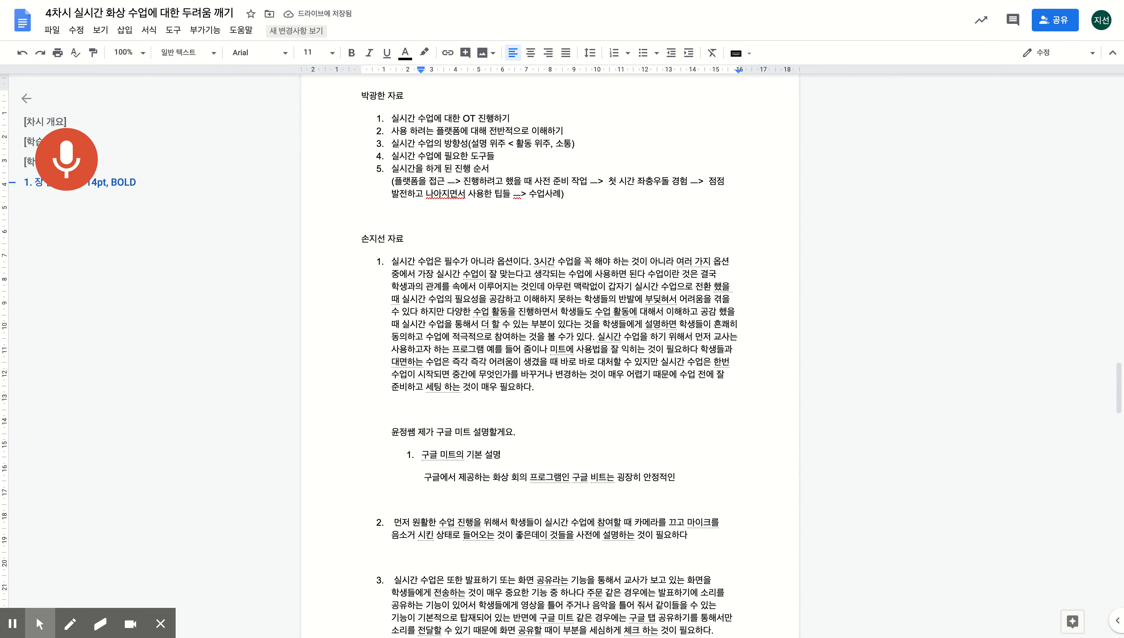
{"action": "key", "text": "BackSpace"}
{"action": "key", "text": "BackSpace"}
{"action": "key", "text": "BackSpace"}
{"action": "key", "text": "BackSpace"}
{"action": "key", "text": "BackSpace"}
{"action": "key", "text": "BackSpace"}
{"action": "key", "text": "BackSpace"}
{"action": "key", "text": "BackSpace"}
{"action": "key", "text": "BackSpace"}
{"action": "key", "text": "BackSpace"}
{"action": "key", "text": "BackSpace"}
{"action": "key", "text": "BackSpace"}
{"action": "key", "text": "BackSpace"}
{"action": "key", "text": "BackSpace"}
{"action": "key", "text": "BackSpace"}
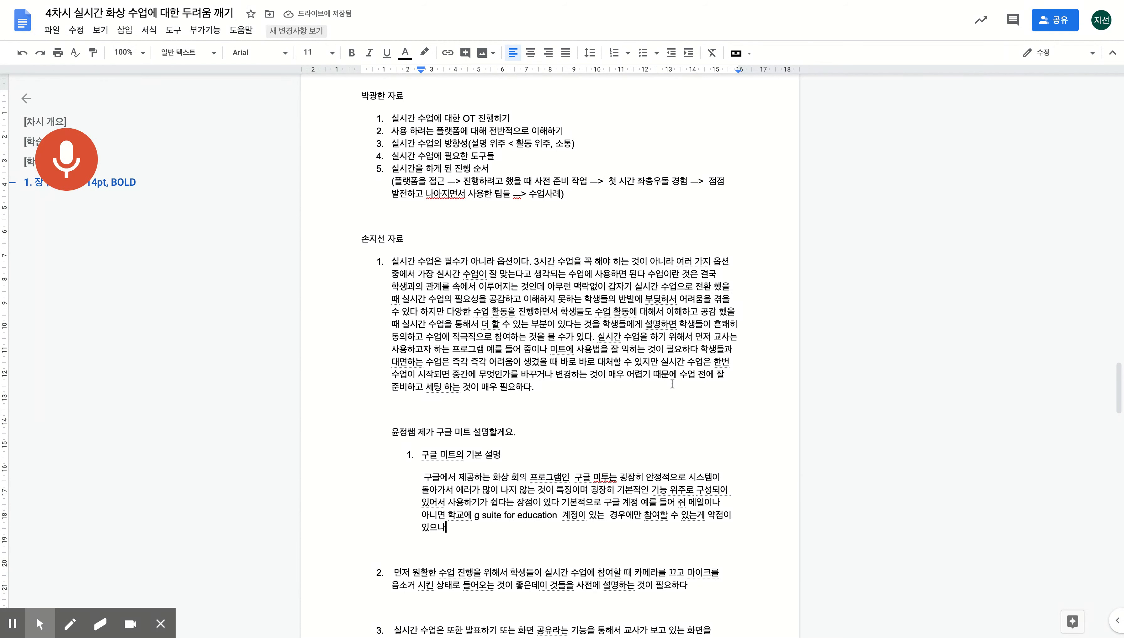
{"action": "left_click", "coordinate": [711, 520]}
{"action": "key", "text": "BackSpace"}
{"action": "key", "text": "BackSpace"}
{"action": "type", "text": "제"}
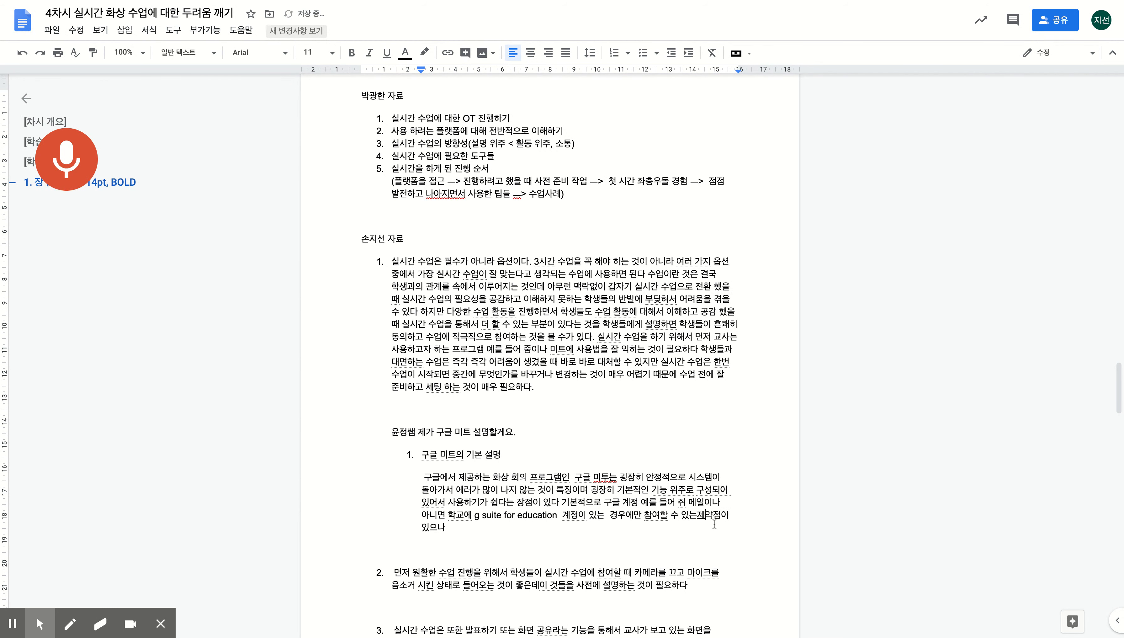
{"action": "key", "text": "Left"}
{"action": "key", "text": "Down"}
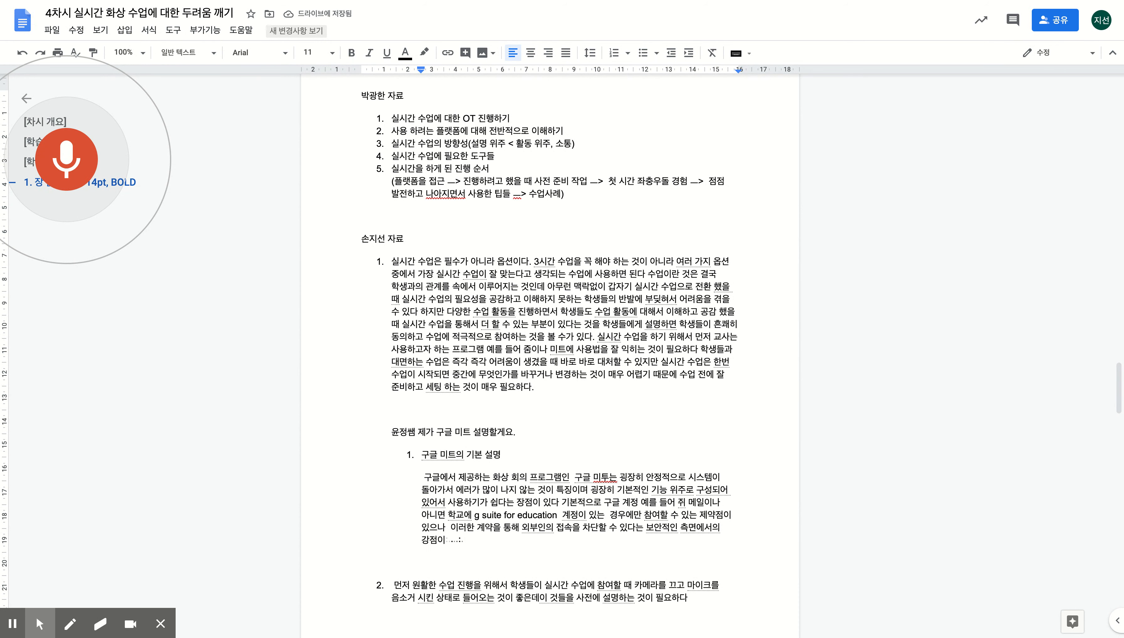
- Finish with the security-strength sentence and begin a new paragraph on starting Meet
{"action": "key", "text": "Return"}
{"action": "key", "text": "Return"}
{"action": "key", "text": "Return"}
{"action": "key", "text": "BackSpace"}
{"action": "key", "text": "BackSpace"}
{"action": "key", "text": "BackSpace"}
{"action": "key", "text": "BackSpace"}
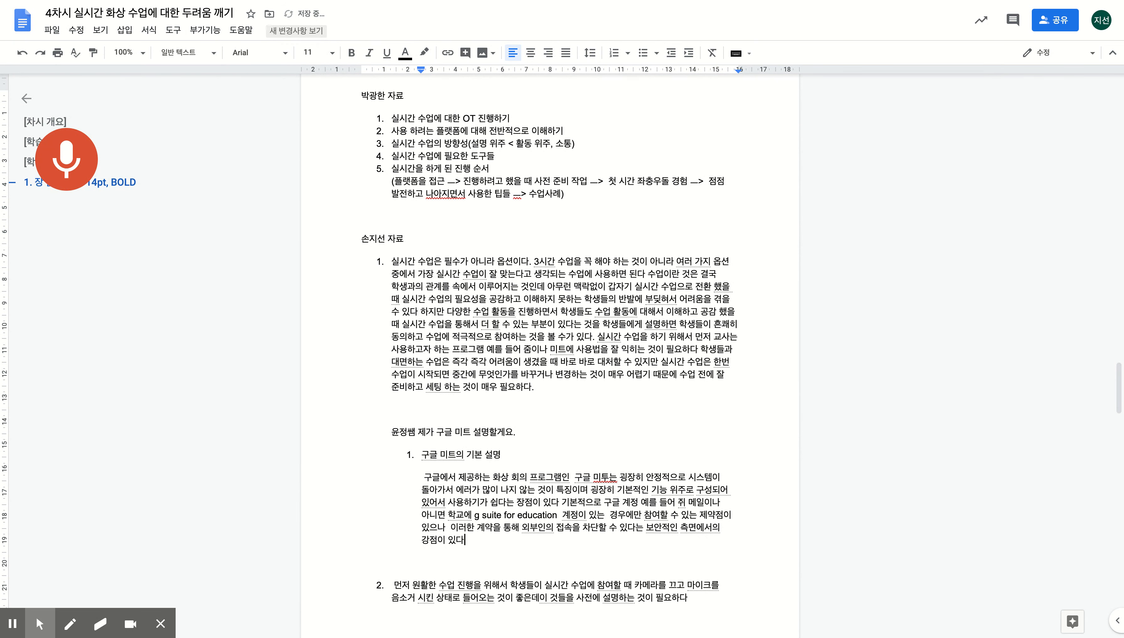
{"action": "key", "text": "Return"}
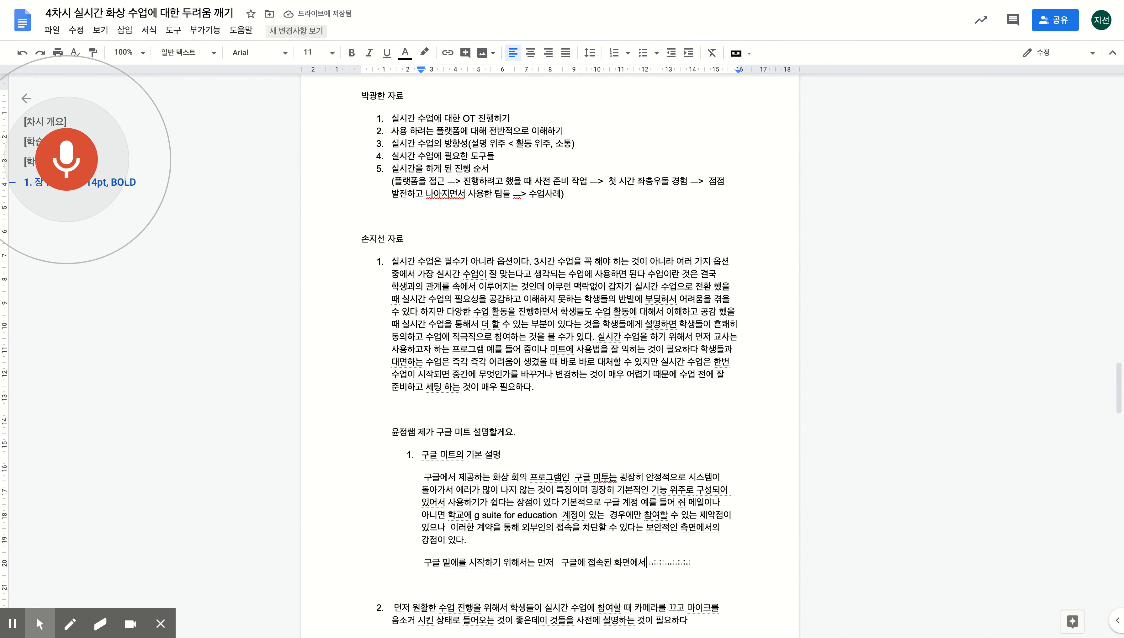
- Dictate the paragraph on finding the Meet icon, creating a meeting with a nickname, and simple student nicknames
{"action": "key", "text": "Left"}
{"action": "key", "text": "Left"}
{"action": "key", "text": "Left"}
{"action": "key", "text": "Right"}
{"action": "key", "text": "Right"}
{"action": "key", "text": "Right"}
{"action": "key", "text": "Right"}
{"action": "key", "text": "Right"}
{"action": "key", "text": "Right"}
{"action": "key", "text": "Right"}
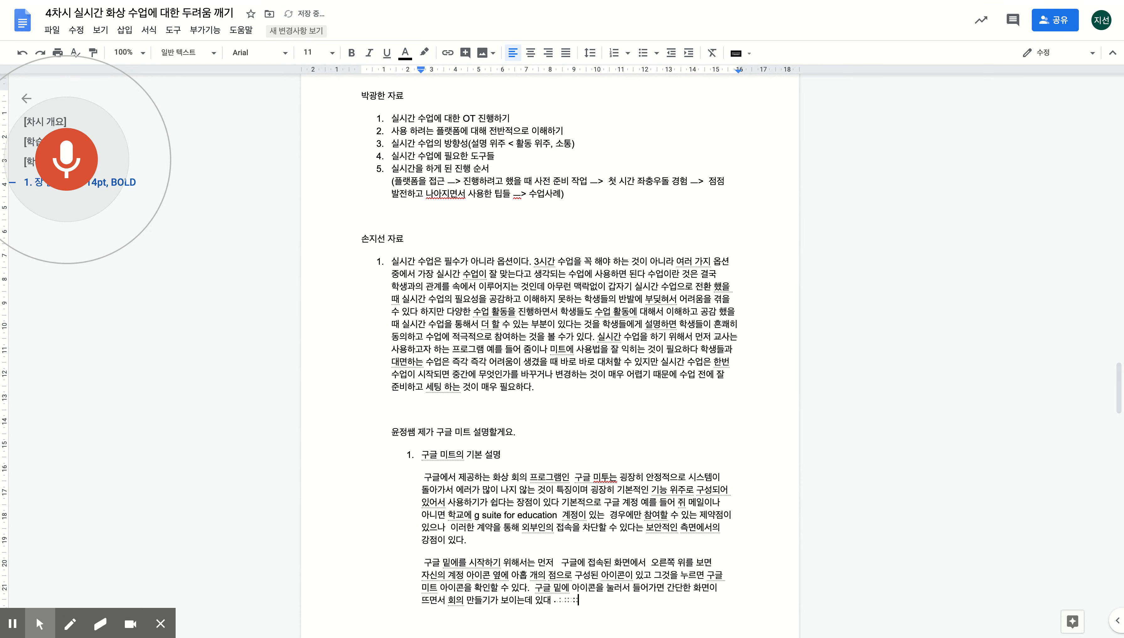
{"action": "key", "text": "BackSpace"}
{"action": "key", "text": "BackSpace"}
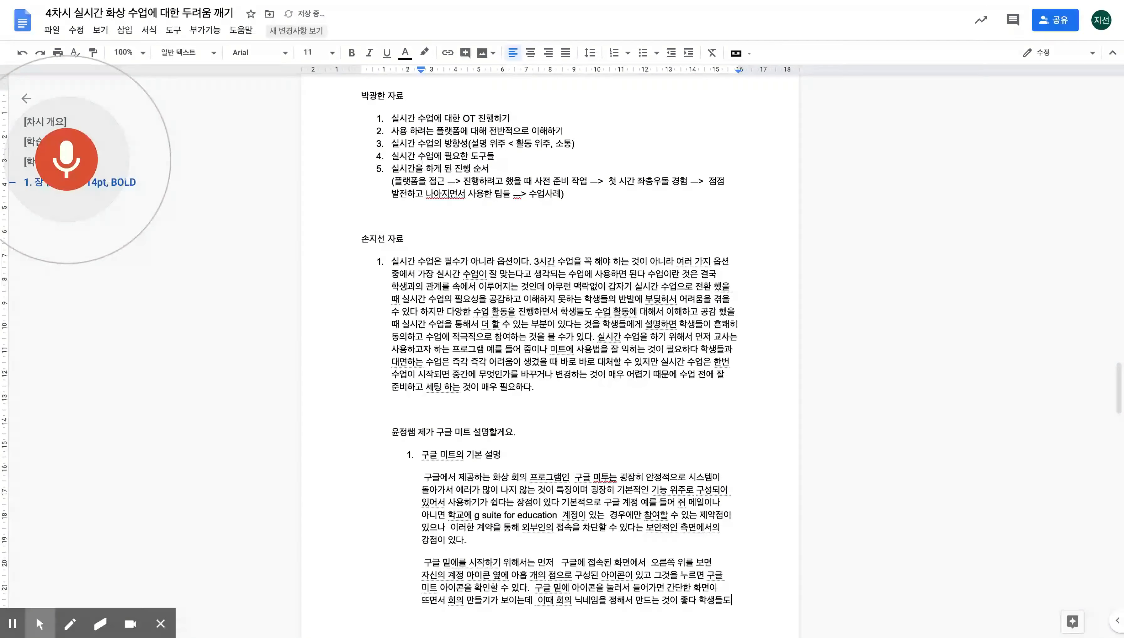
{"action": "type", "text": "."}
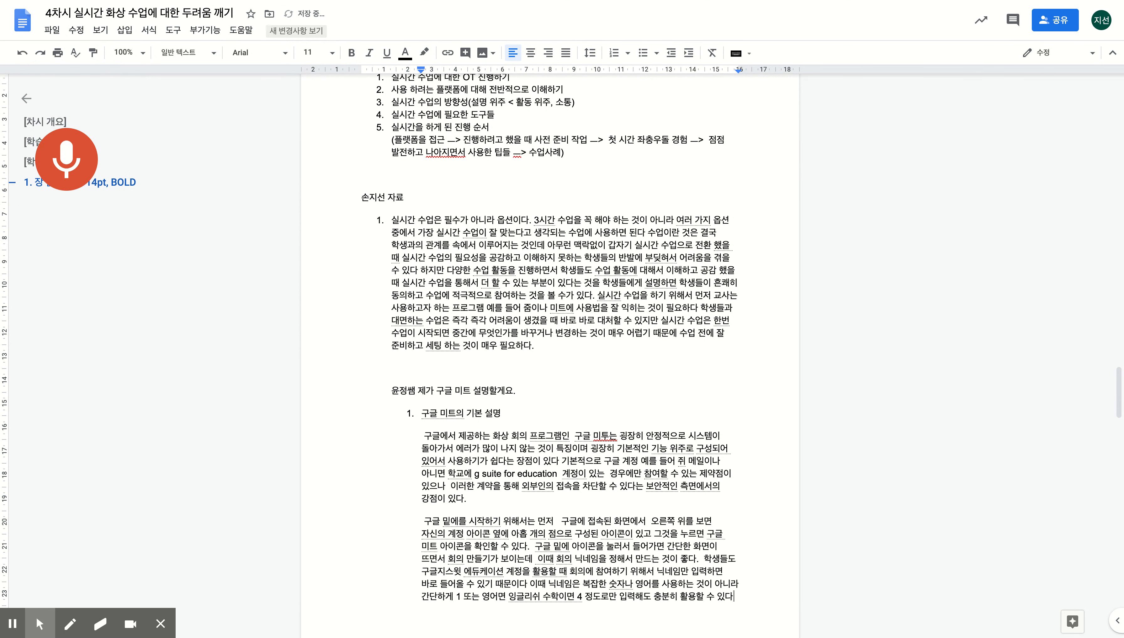
{"action": "left_click", "coordinate": [583, 596]}
- Change the nickname example from 4 to 'math' and end that sentence with a period
{"action": "key", "text": "BackSpace"}
{"action": "key", "text": "BackSpace"}
{"action": "type", "text": "math"}
{"action": "key", "text": "Down"}
{"action": "type", "text": "."}
{"action": "key", "text": "Return"}
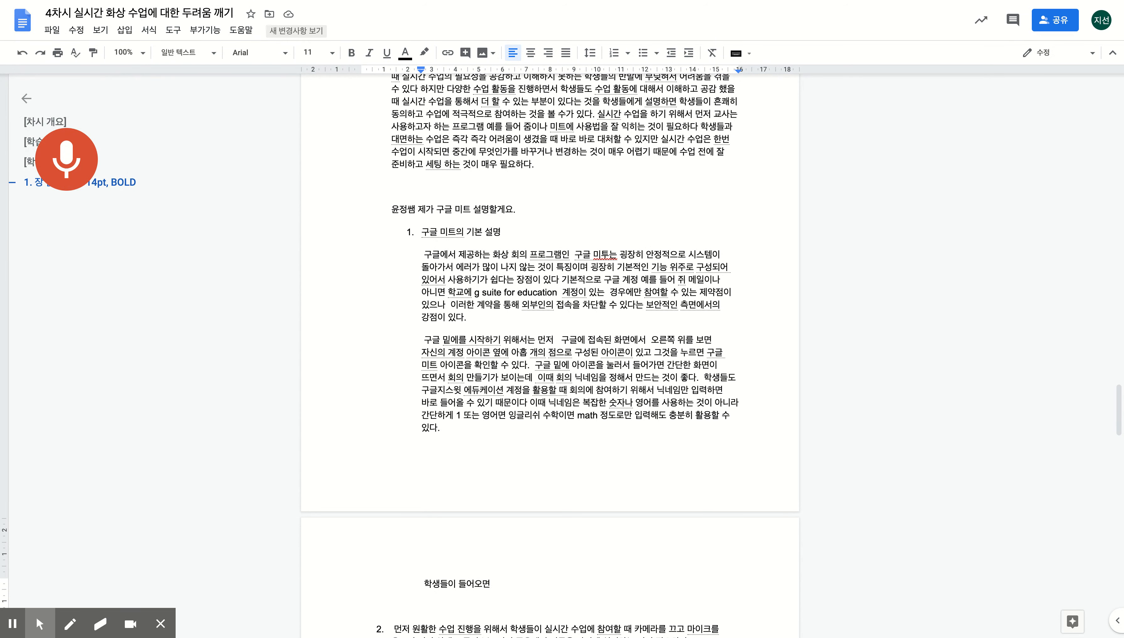
- Dictate a paragraph suggesting a short how-to-join video for first-time students, then type '2.'
{"action": "key", "text": "BackSpace"}
{"action": "key", "text": "BackSpace"}
{"action": "key", "text": "BackSpace"}
{"action": "key", "text": "BackSpace"}
{"action": "key", "text": "BackSpace"}
{"action": "key", "text": "BackSpace"}
{"action": "key", "text": "BackSpace"}
{"action": "key", "text": "BackSpace"}
{"action": "key", "text": "BackSpace"}
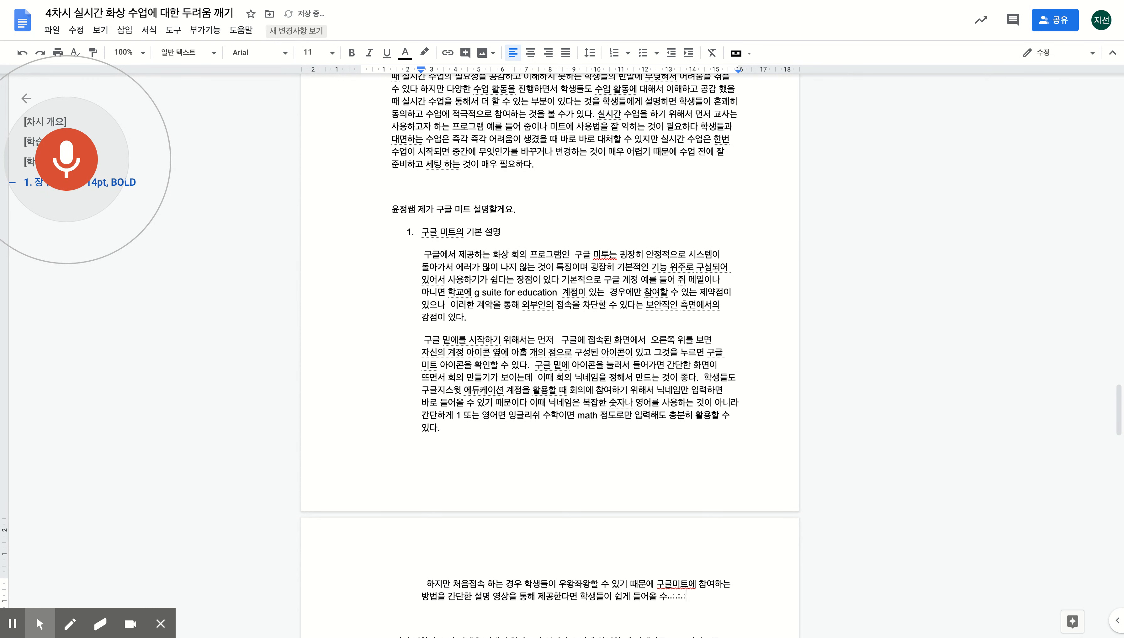
{"action": "type", "text": "."}
{"action": "key", "text": "Return"}
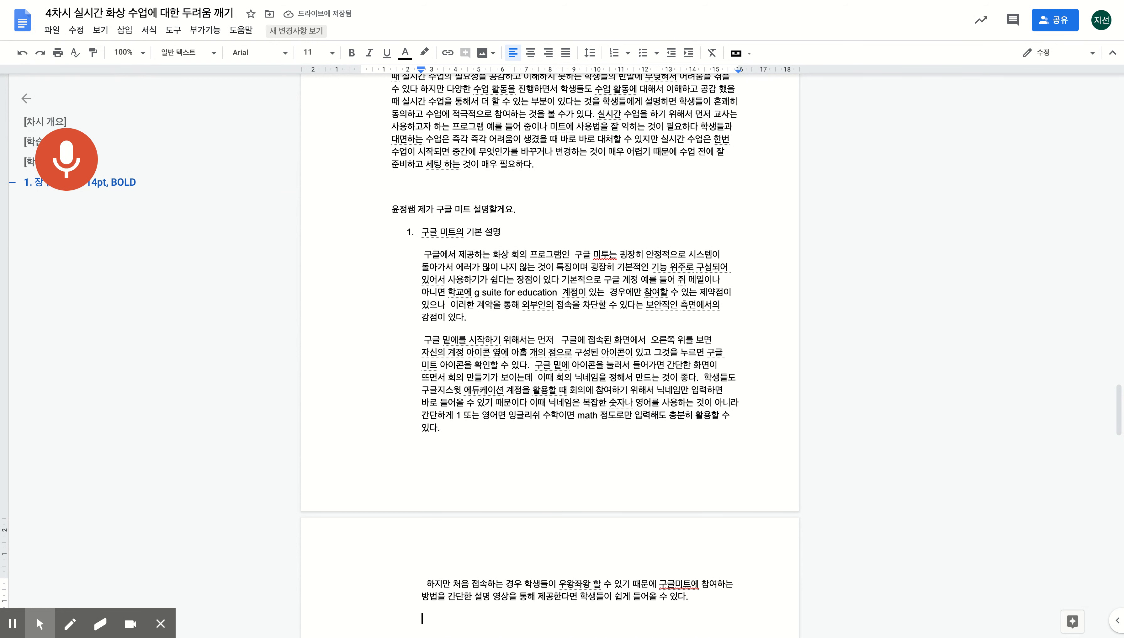
{"action": "type", "text": "2."}
{"action": "key", "text": "ctrl+z"}
{"action": "key", "text": "BackSpace"}
{"action": "key", "text": "BackSpace"}
{"action": "key", "text": "BackSpace"}
{"action": "left_click", "coordinate": [71, 159]}
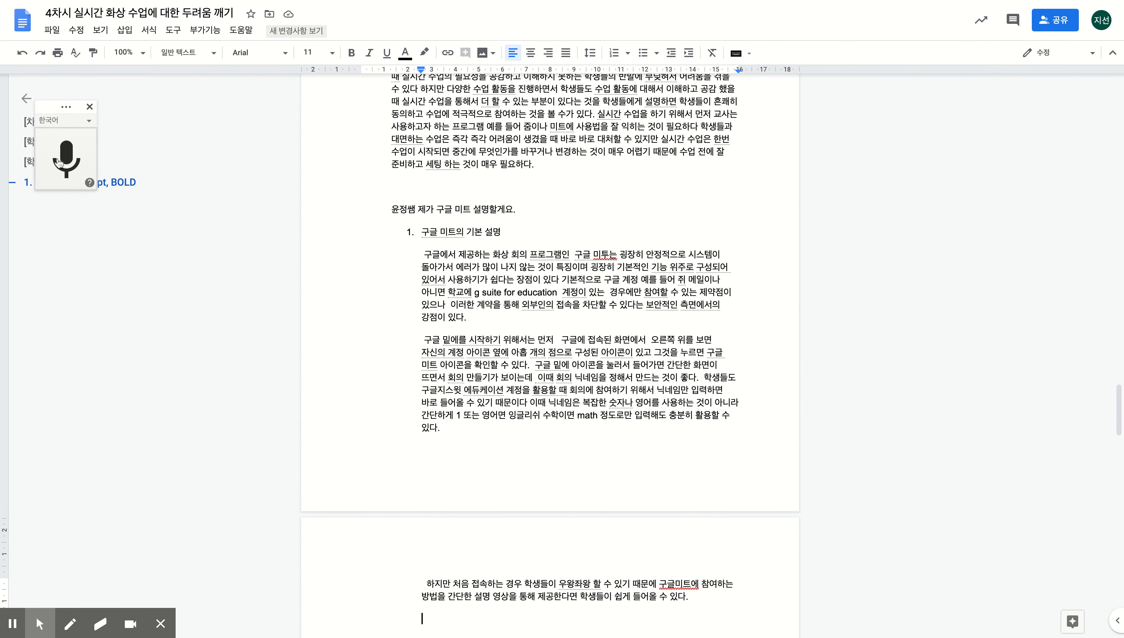
- Dictate the paragraph on Meet's chat, voice and screen presenting, then add item 2 '구글 미트를 활용한 수업'
{"action": "left_click", "coordinate": [59, 163]}
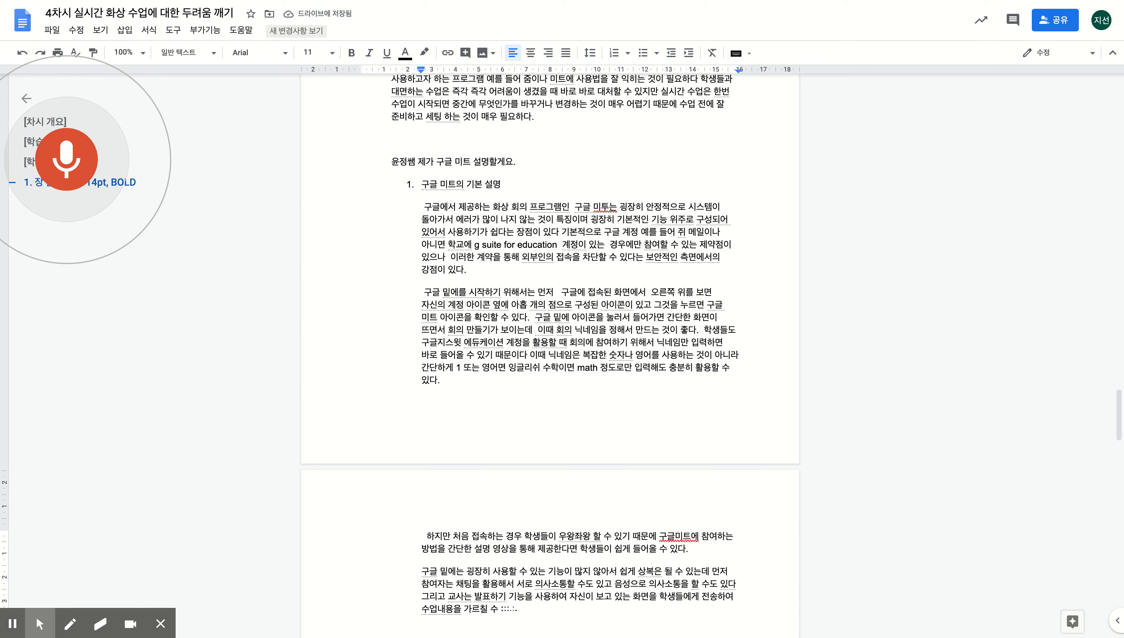
{"action": "type", "text": "2. rnrmf al"}
{"action": "key", "text": "BackSpace"}
{"action": "key", "text": "BackSpace"}
{"action": "key", "text": "BackSpace"}
{"action": "key", "text": "BackSpace"}
{"action": "key", "text": "BackSpace"}
{"action": "key", "text": "BackSpace"}
{"action": "key", "text": "BackSpace"}
{"action": "key", "text": "BackSpace"}
{"action": "type", "text": "그"}
{"action": "type", "text": "글 미트를 활요"}
{"action": "type", "text": "ㅇ한 수업 살"}
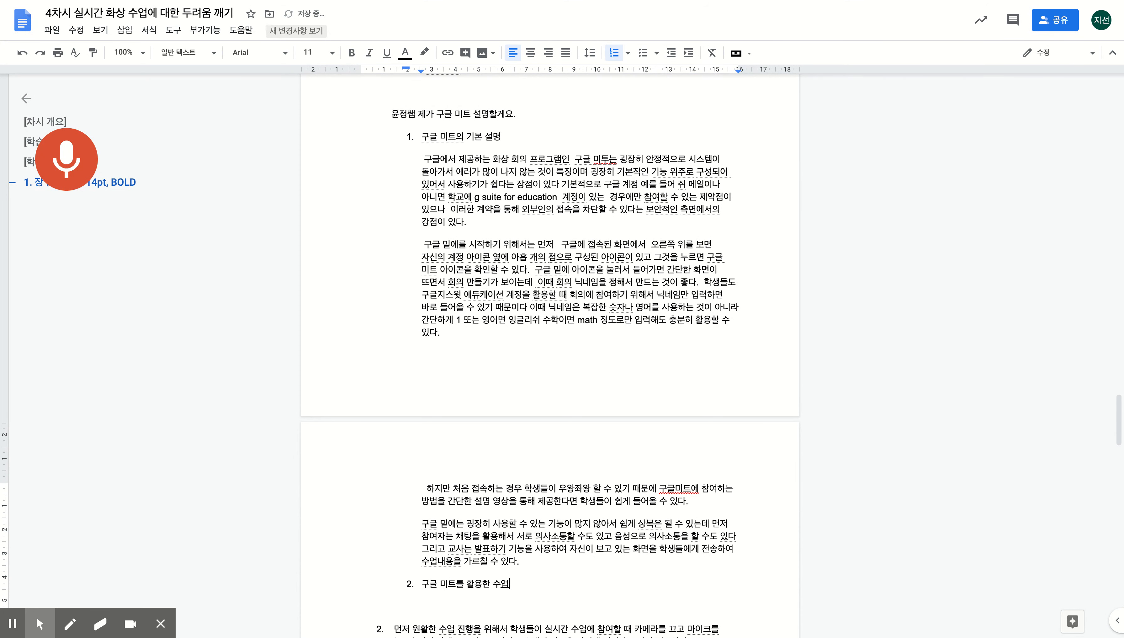
{"action": "type", "text": "ㅖ"}
- Exit the list after item 2, correct the misheard '밑에' to '미트', and end the paragraph with a period
{"action": "key", "text": "Return"}
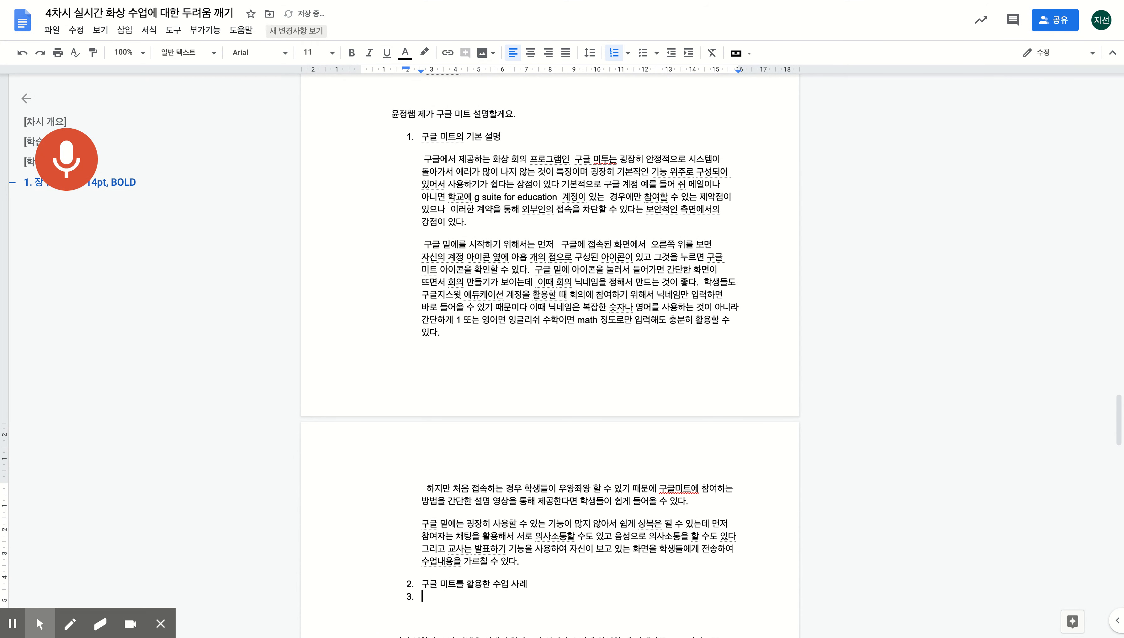
{"action": "key", "text": "Return"}
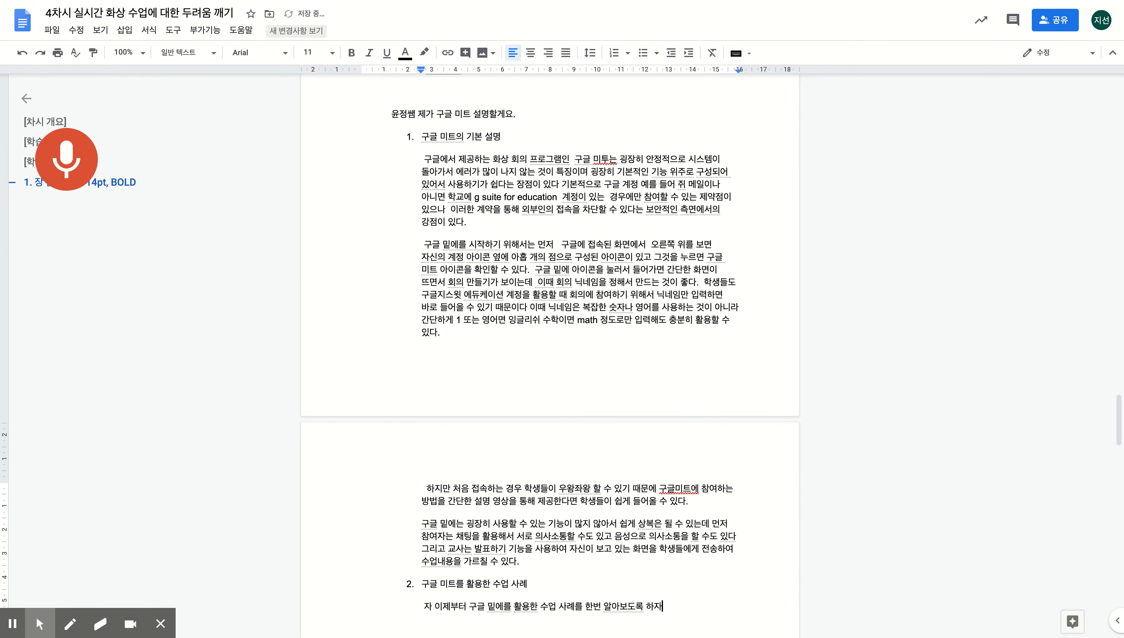
{"action": "left_click", "coordinate": [503, 605]}
{"action": "key", "text": "BackSpace"}
{"action": "key", "text": "BackSpace"}
{"action": "type", "text": "미트"}
{"action": "left_click", "coordinate": [698, 607]}
{"action": "type", "text": ".  먼저 교사는"}
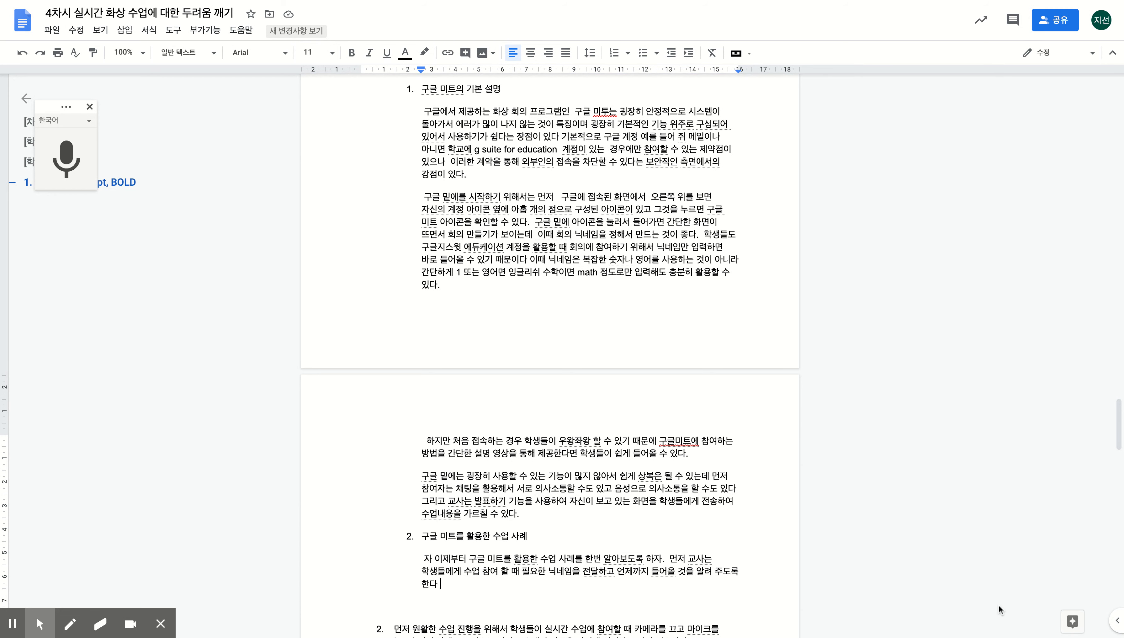
- Paste the Classroom post screenshot and insert a blank line above the card
{"action": "key", "text": "ctrl+v"}
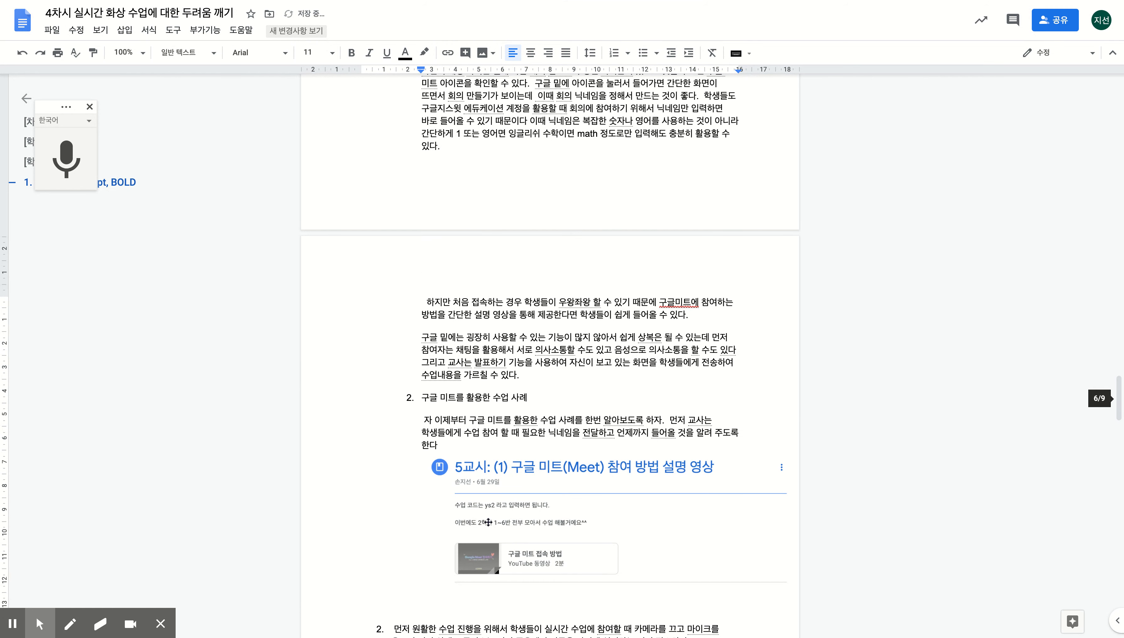
{"action": "left_click", "coordinate": [501, 520]}
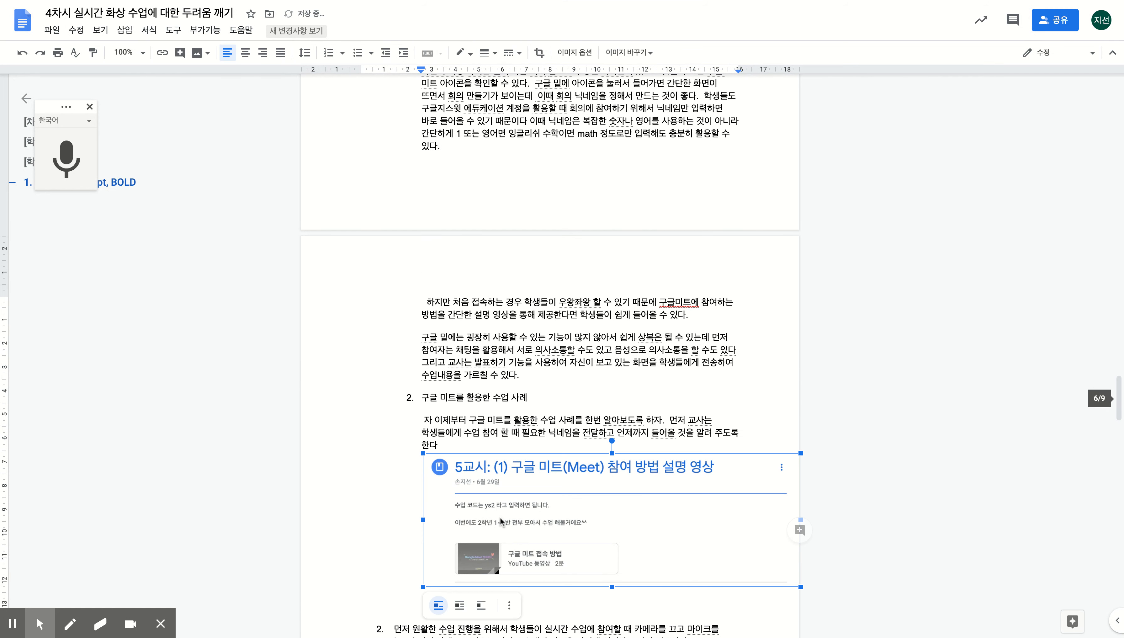
{"action": "left_click", "coordinate": [484, 448]}
{"action": "key", "text": "Return"}
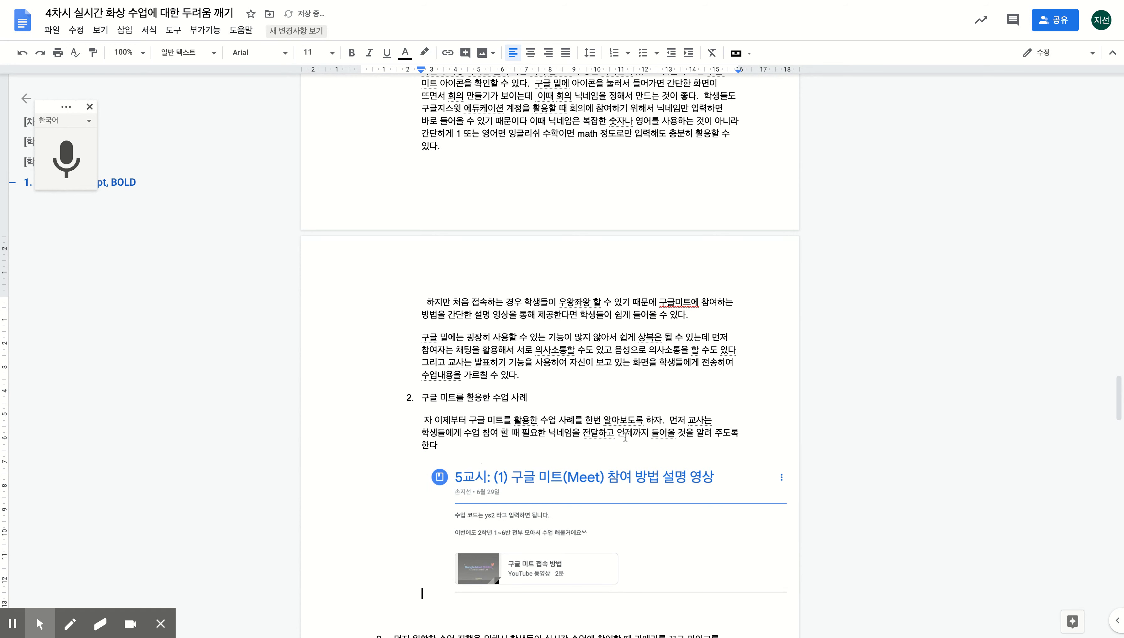
{"action": "scroll", "coordinate": [483, 448], "scroll_direction": "down", "scroll_amount": 4}
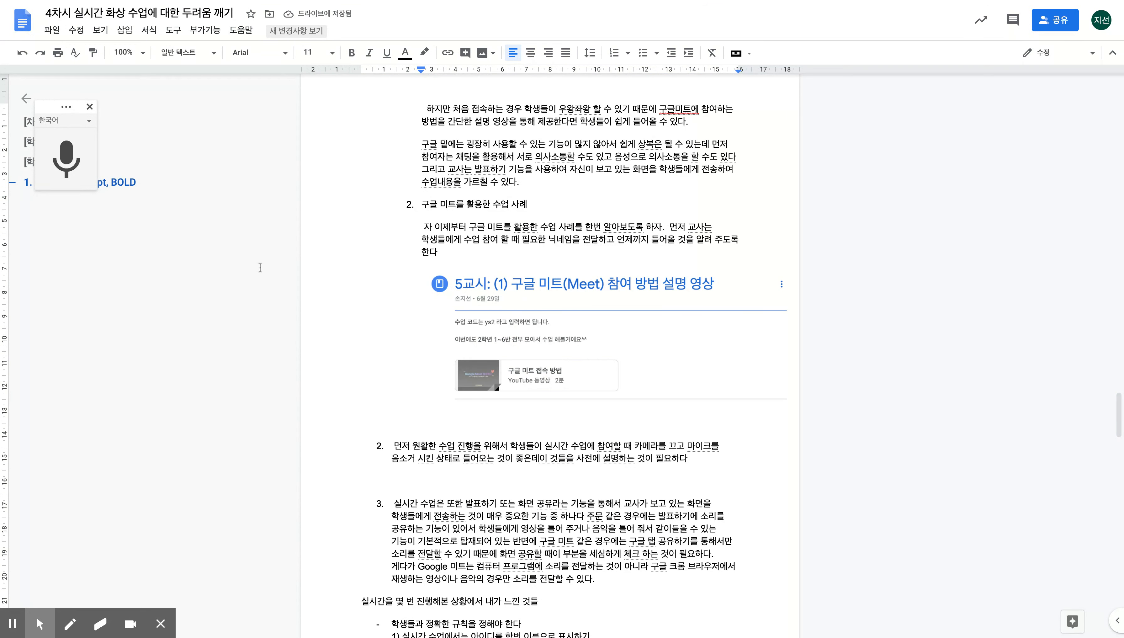
{"action": "left_click", "coordinate": [779, 344]}
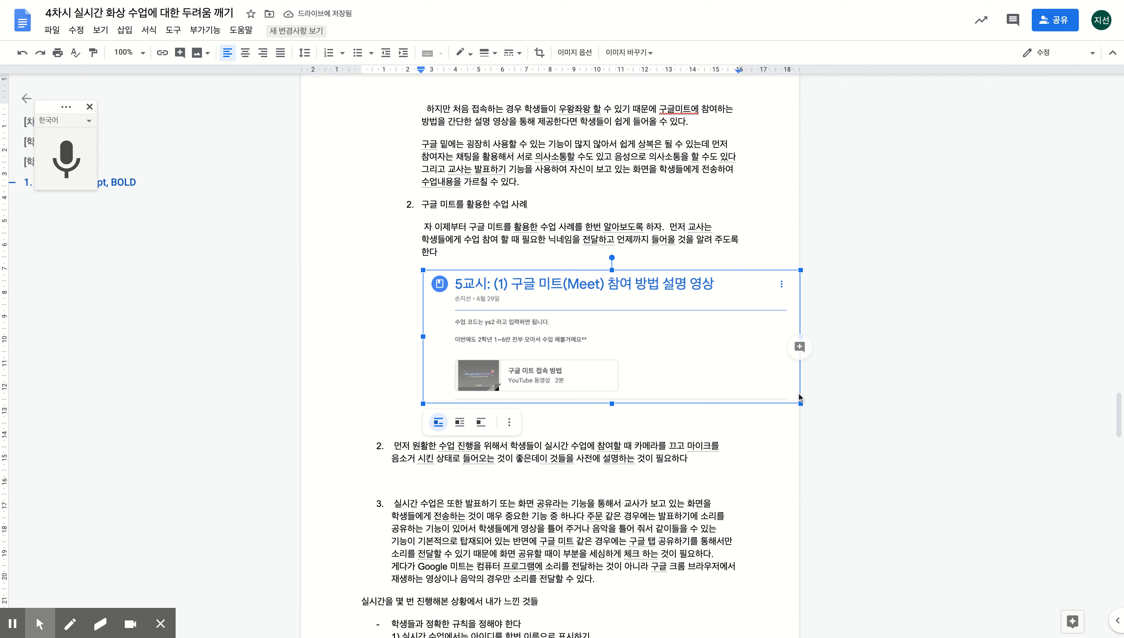
{"action": "left_click", "coordinate": [585, 424]}
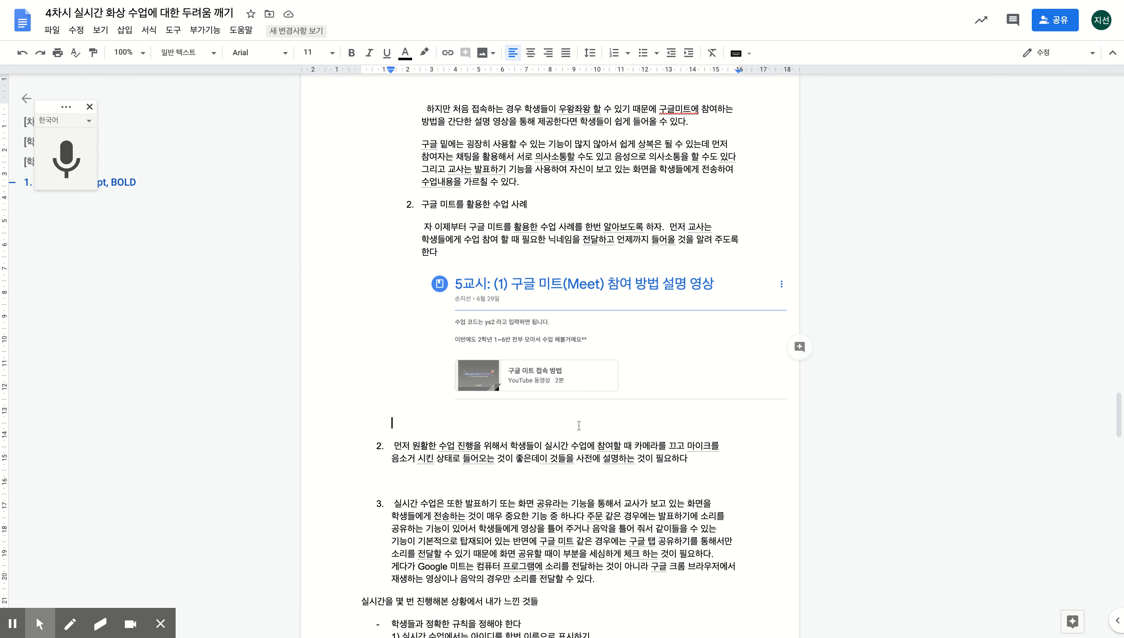
- Voice-type the attendance paragraph, fix '7시' to '실시', and add a period after '않는다'
{"action": "left_click", "coordinate": [83, 154]}
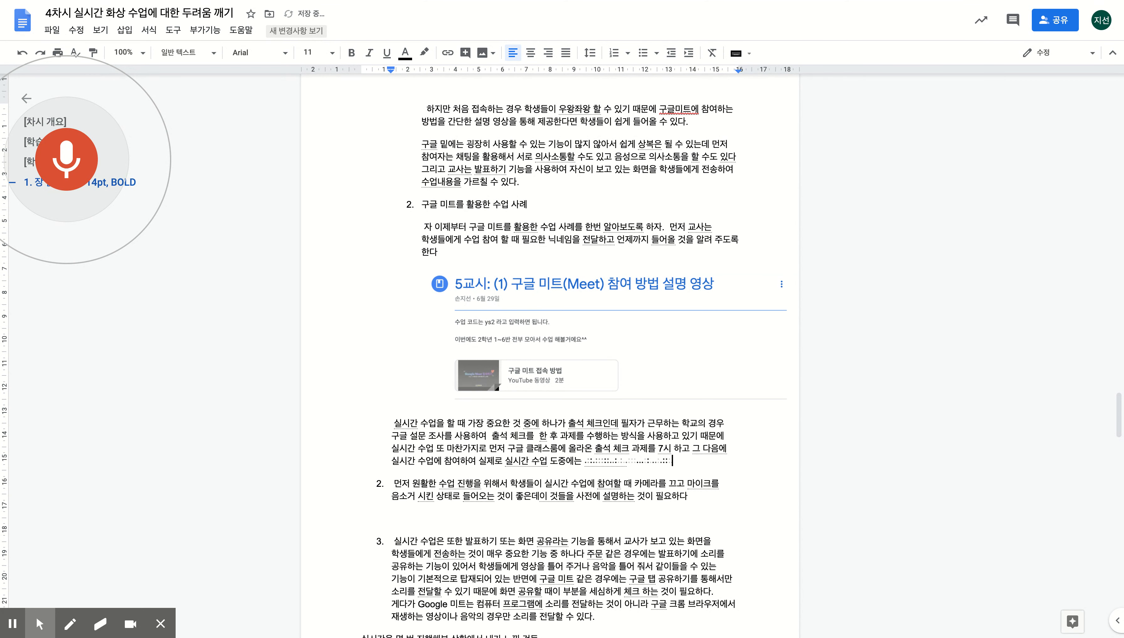
{"action": "key", "text": "Left"}
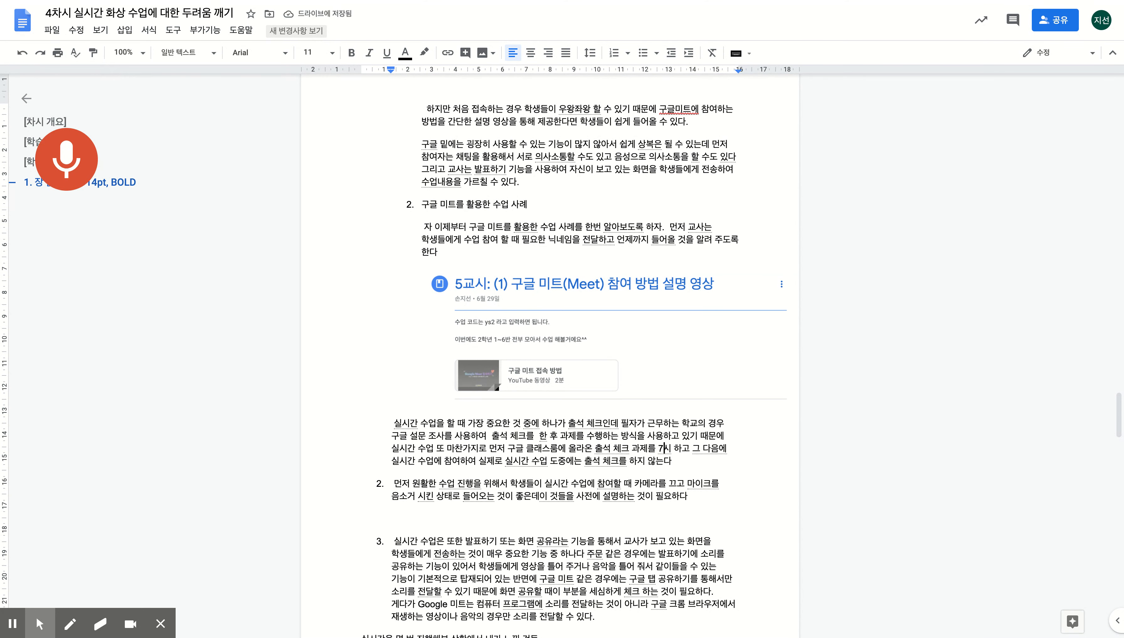
{"action": "key", "text": "BackSpace"}
{"action": "type", "text": "실"}
{"action": "key", "text": "Down"}
{"action": "key", "text": "Right"}
{"action": "type", "text": "."}
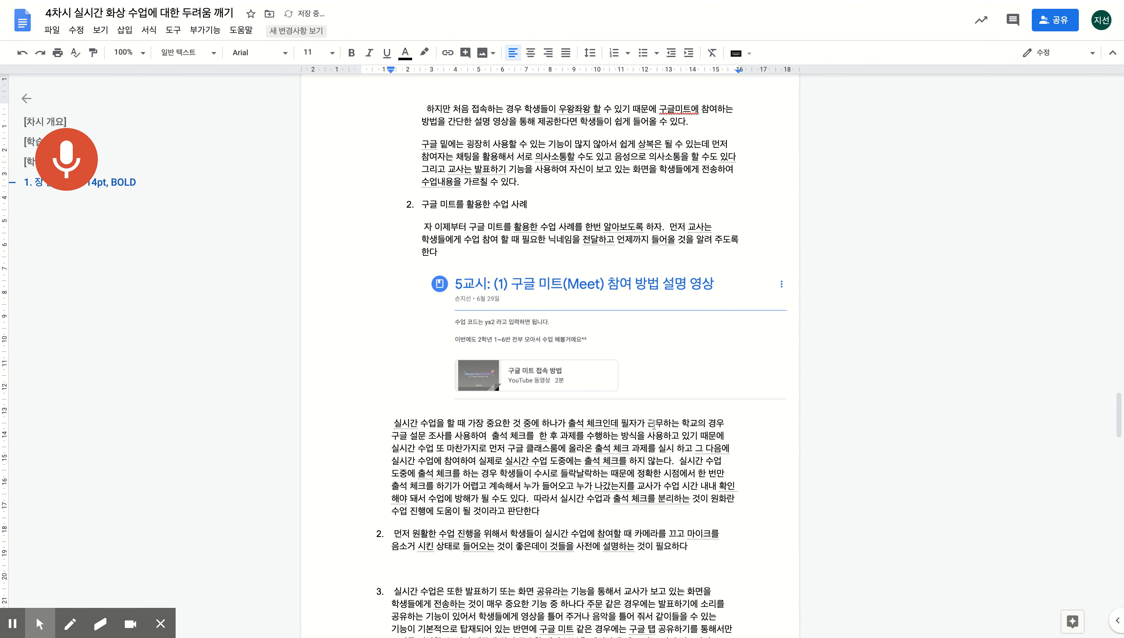
- Correct '원화란' to '원활한' and end the attendance paragraph with a period
{"action": "left_click", "coordinate": [730, 498]}
{"action": "key", "text": "BackSpace"}
{"action": "key", "text": "BackSpace"}
{"action": "key", "text": "BackSpace"}
{"action": "type", "text": "활한"}
{"action": "left_click", "coordinate": [557, 520]}
{"action": "type", "text": "."}
{"action": "key", "text": "Return"}
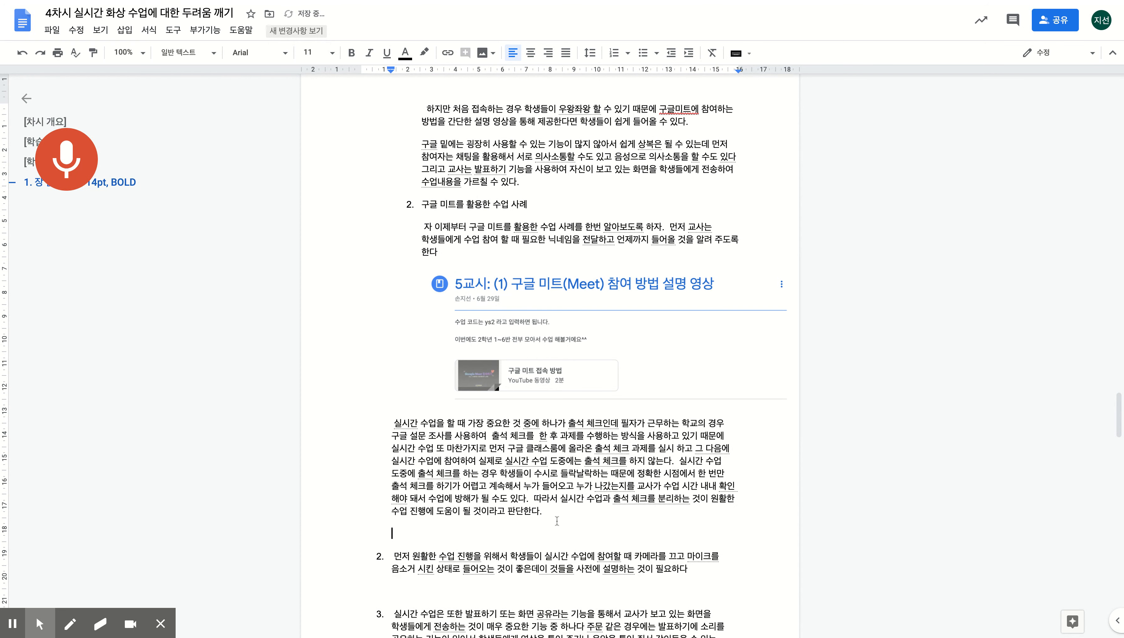
{"action": "key", "text": "Return"}
{"action": "key", "text": "BackSpace"}
{"action": "key", "text": "BackSpace"}
- Label the attendance paragraph as numbered item '1) 출석 체크:' and start an empty item 2) below
{"action": "left_click", "coordinate": [391, 422]}
{"action": "type", "text": "1"}
{"action": "key", "text": "BackSpace"}
{"action": "type", "text": "1) 춠"}
{"action": "type", "text": "석 체크:"}
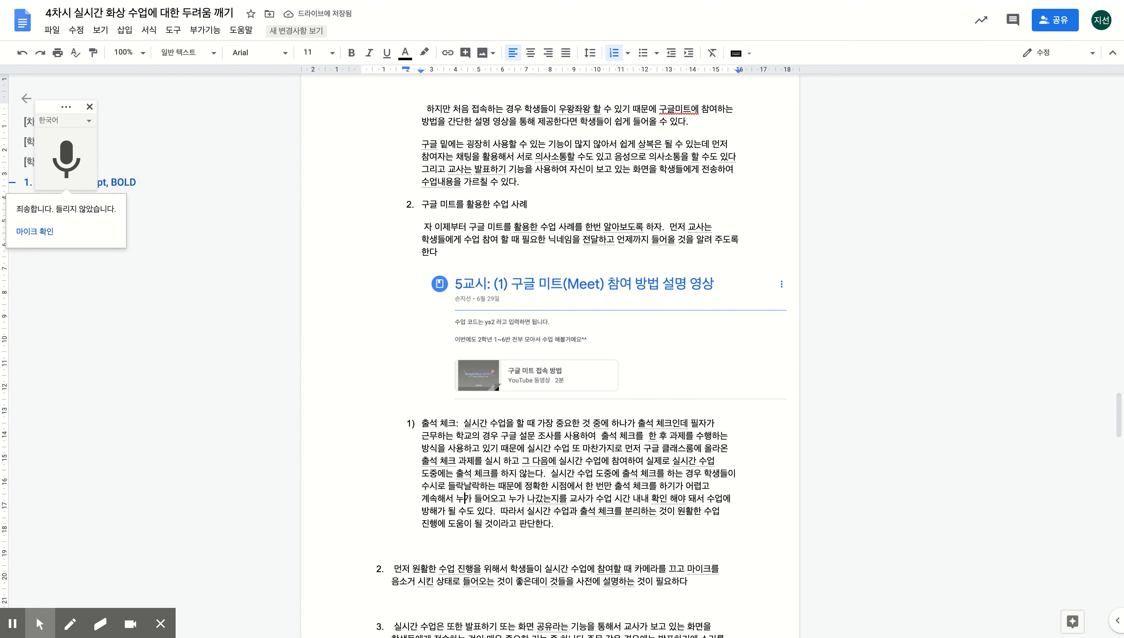
{"action": "left_click", "coordinate": [467, 545]}
{"action": "type", "text": "2)"}
{"action": "key", "text": "BackSpace"}
{"action": "key", "text": "BackSpace"}
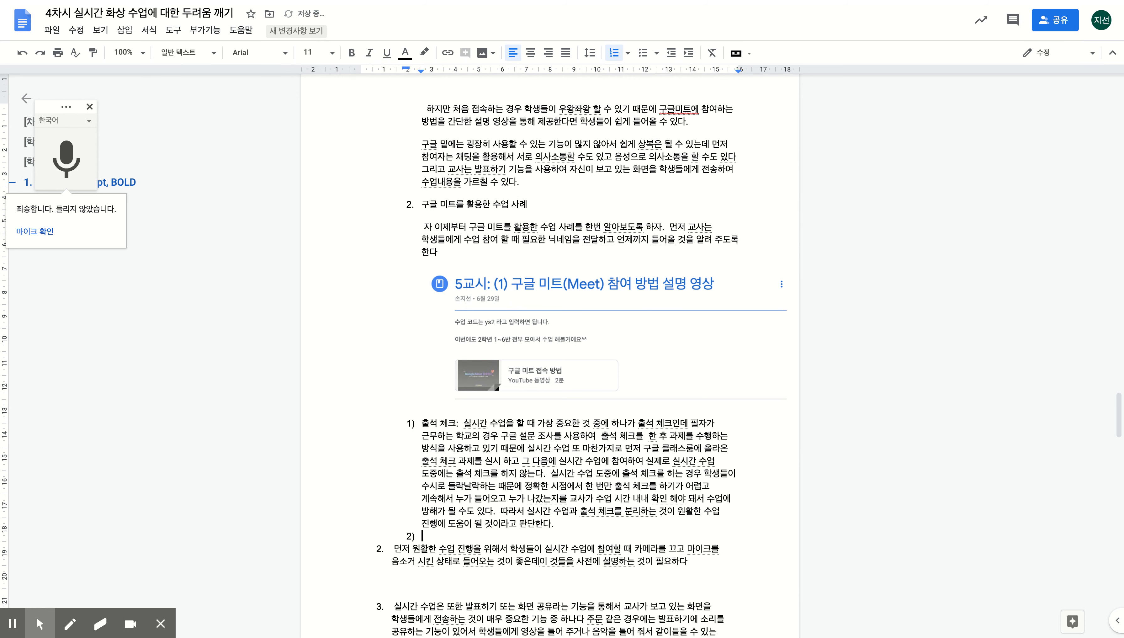
{"action": "key", "text": "Return"}
{"action": "key", "text": "Up"}
{"action": "key", "text": "Up"}
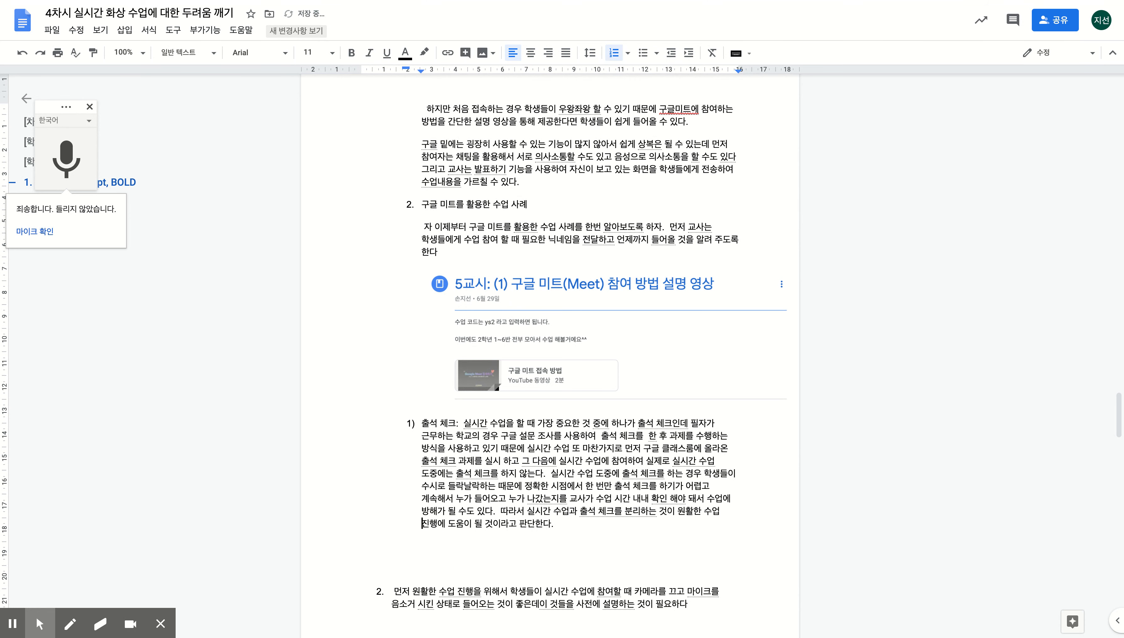
{"action": "type", "text": "2)"}
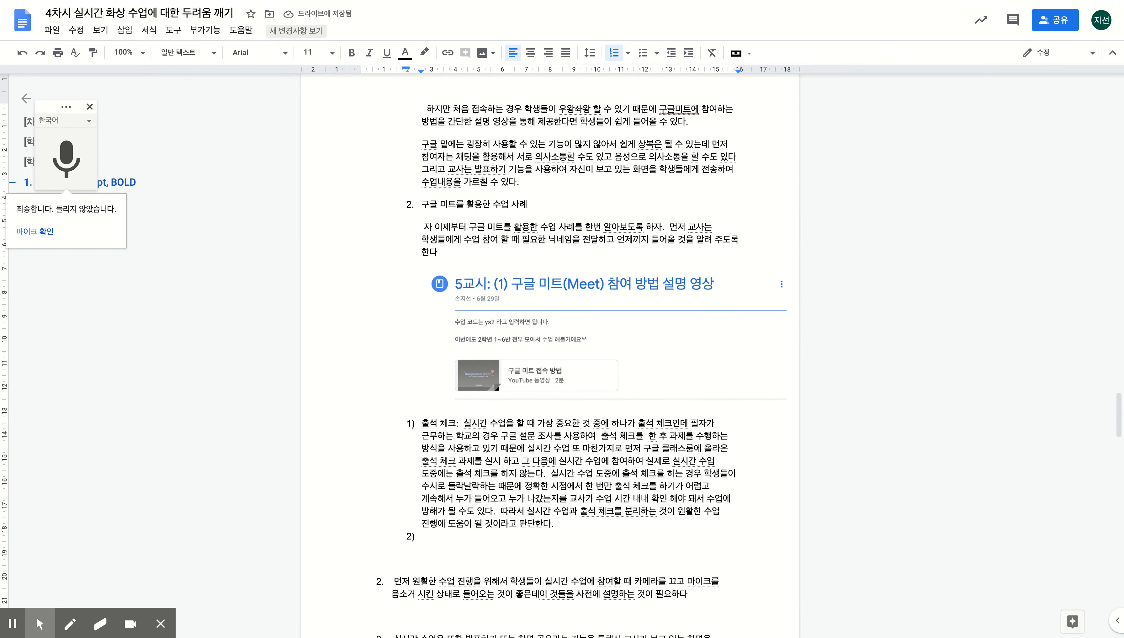
- Voice-type item 2) on greeting students with cameras on, correcting the misheard phrase to '갈등이 생길'
{"action": "left_click", "coordinate": [62, 169]}
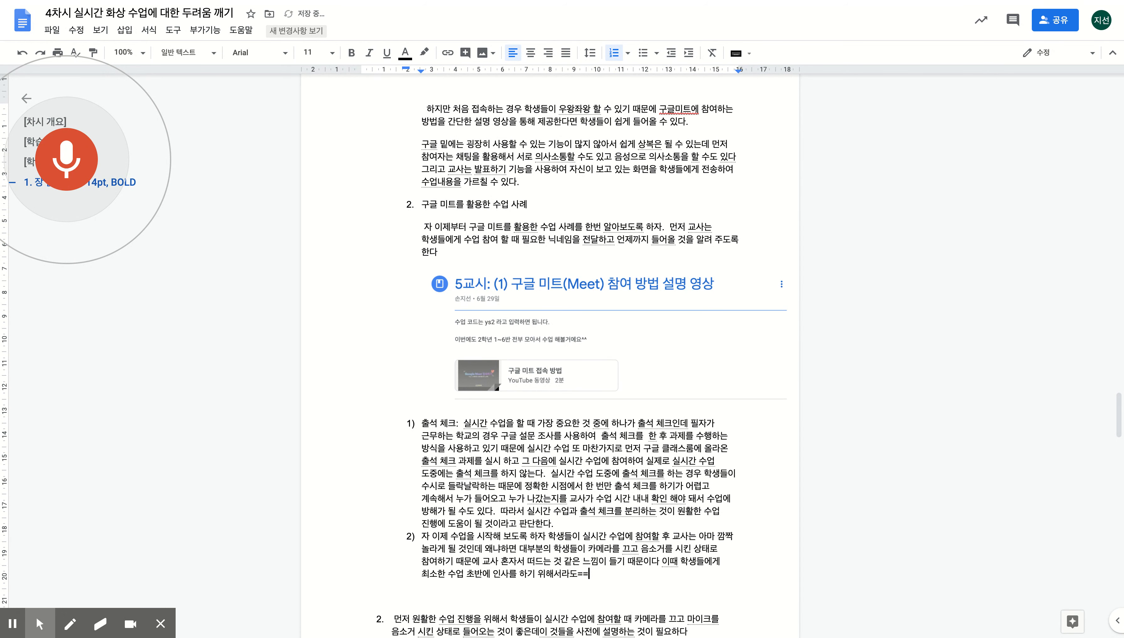
{"action": "key", "text": "BackSpace"}
{"action": "key", "text": "BackSpace"}
{"action": "key", "text": "BackSpace"}
{"action": "key", "text": "BackSpace"}
{"action": "key", "text": "BackSpace"}
{"action": "key", "text": "BackSpace"}
{"action": "key", "text": "BackSpace"}
{"action": "key", "text": "BackSpace"}
{"action": "key", "text": "BackSpace"}
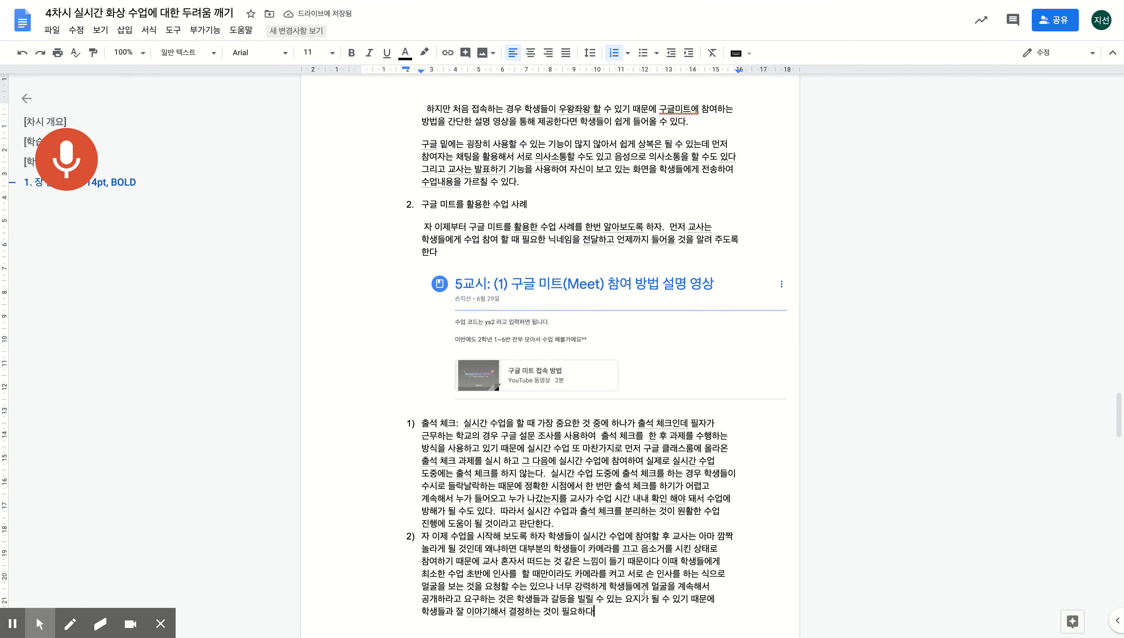
{"action": "left_click", "coordinate": [601, 601]}
{"action": "key", "text": "Left"}
{"action": "key", "text": "Left"}
{"action": "key", "text": "BackSpace"}
{"action": "key", "text": "BackSpace"}
- Correct '요지가' to '요인이' and close item 2) with a period
{"action": "key", "text": "BackSpace"}
{"action": "key", "text": "BackSpace"}
{"action": "type", "text": "이 생길"}
{"action": "left_click", "coordinate": [692, 618]}
{"action": "left_click", "coordinate": [594, 599]}
{"action": "key", "text": "Right"}
{"action": "key", "text": "Right"}
{"action": "key", "text": "Right"}
{"action": "key", "text": "Right"}
{"action": "key", "text": "BackSpace"}
{"action": "type", "text": "인이"}
{"action": "key", "text": "Delete"}
{"action": "type", "text": "."}
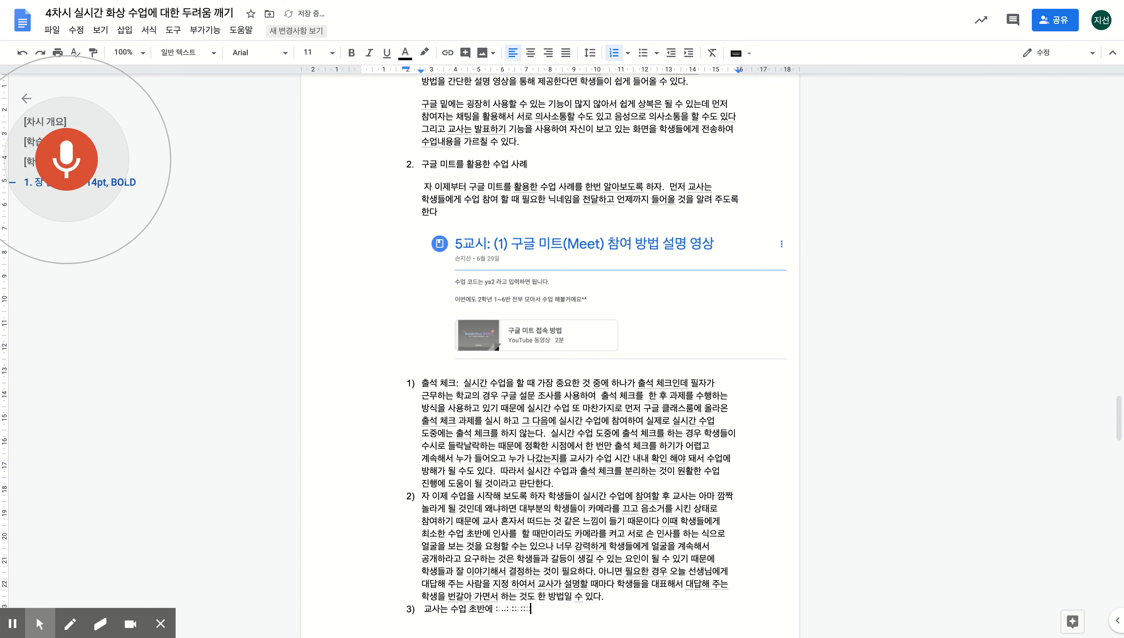
- Remove the misheard ending of item 3) and finish dictating it through previous-lesson feedback
{"action": "key", "text": "BackSpace"}
{"action": "key", "text": "BackSpace"}
{"action": "key", "text": "BackSpace"}
{"action": "key", "text": "BackSpace"}
{"action": "key", "text": "BackSpace"}
{"action": "key", "text": "BackSpace"}
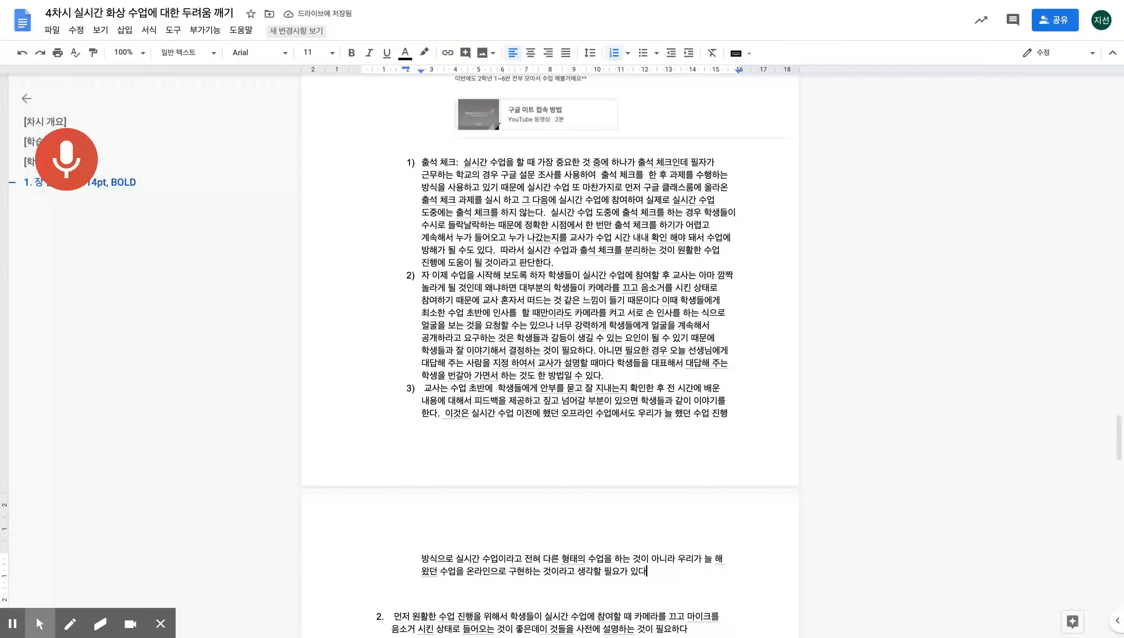
- Wrap the final remark of item 3), from '이것은' to '있다', in parentheses
{"action": "left_click", "coordinate": [443, 413]}
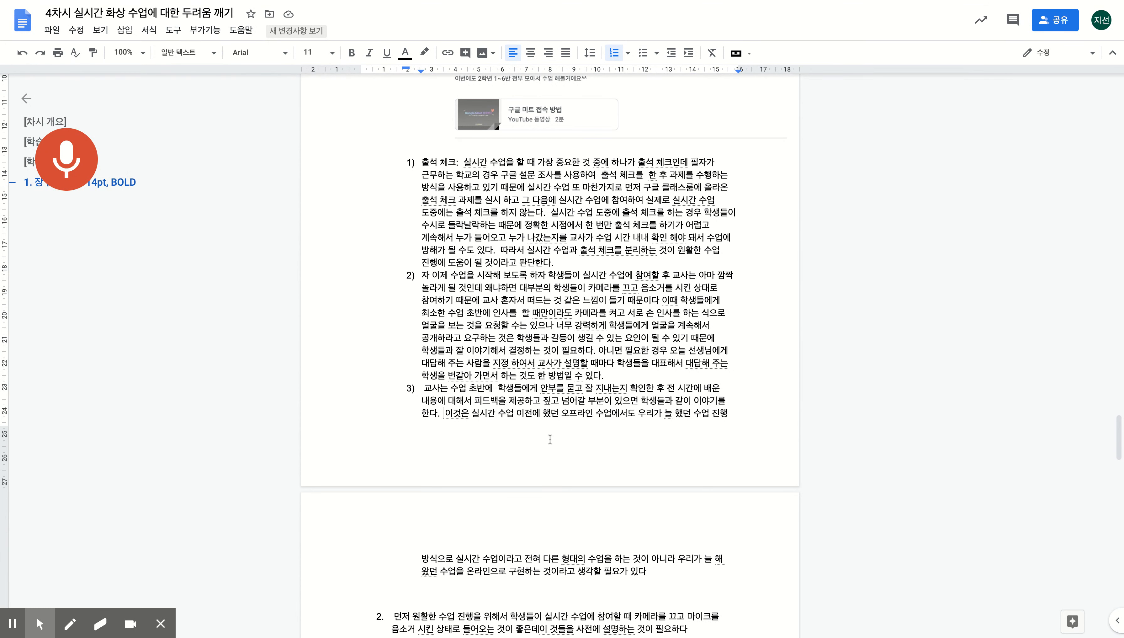
{"action": "type", "text": "("}
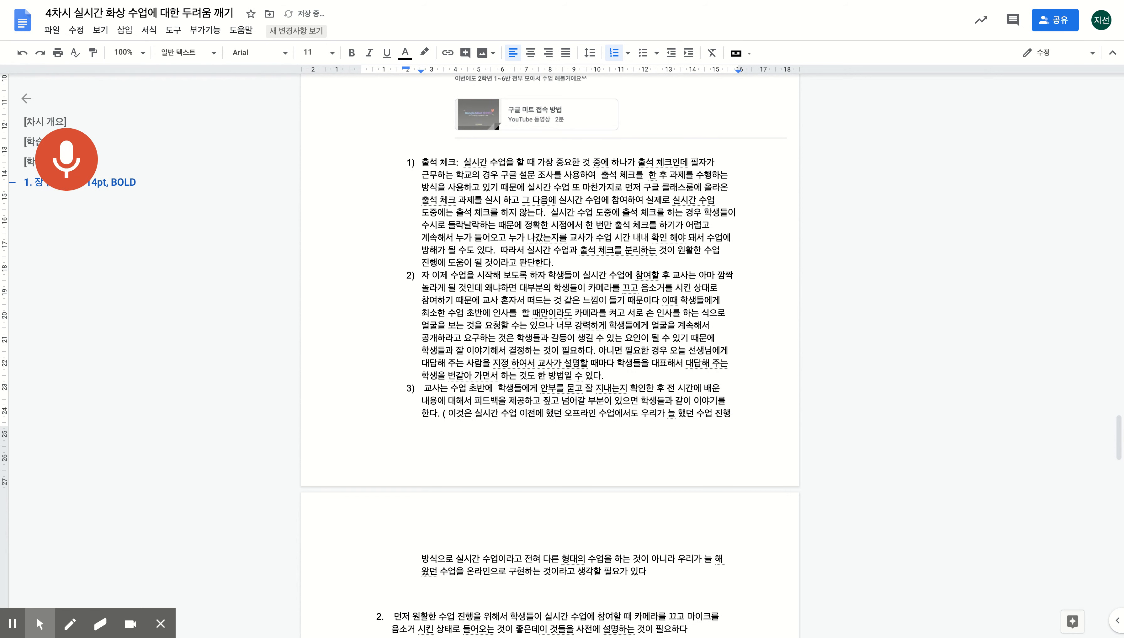
{"action": "key", "text": "Delete"}
{"action": "left_click", "coordinate": [684, 563]}
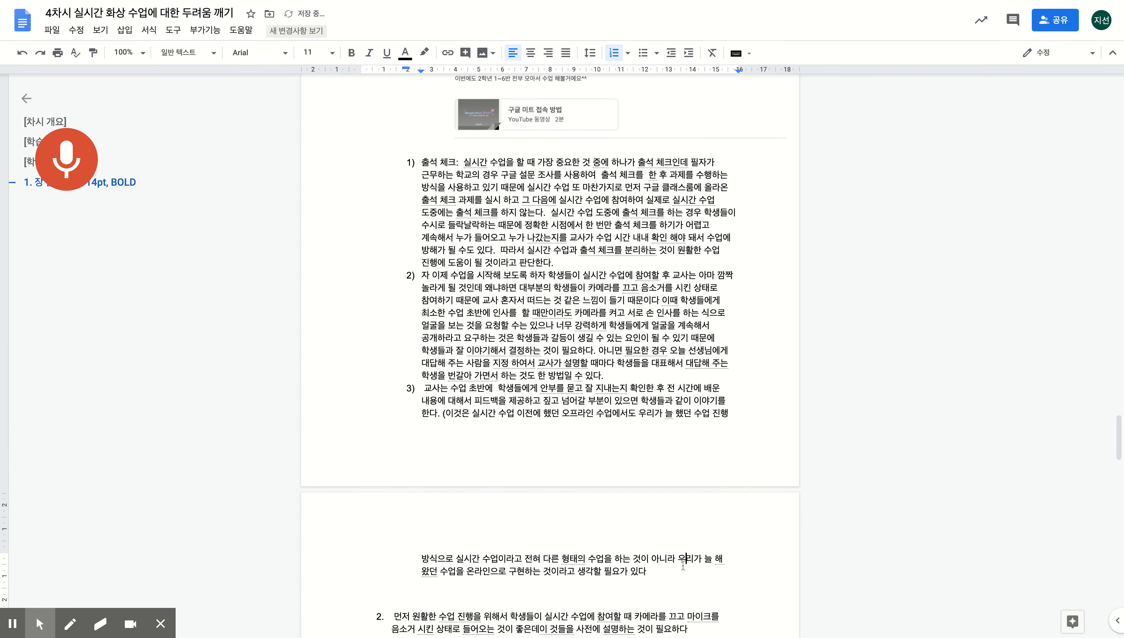
{"action": "type", "text": ")"}
- Replace '우리가' with '교사가' in both lines of the parenthetical remark
{"action": "left_click", "coordinate": [653, 415]}
{"action": "key", "text": "BackSpace"}
{"action": "key", "text": "BackSpace"}
{"action": "type", "text": "교사"}
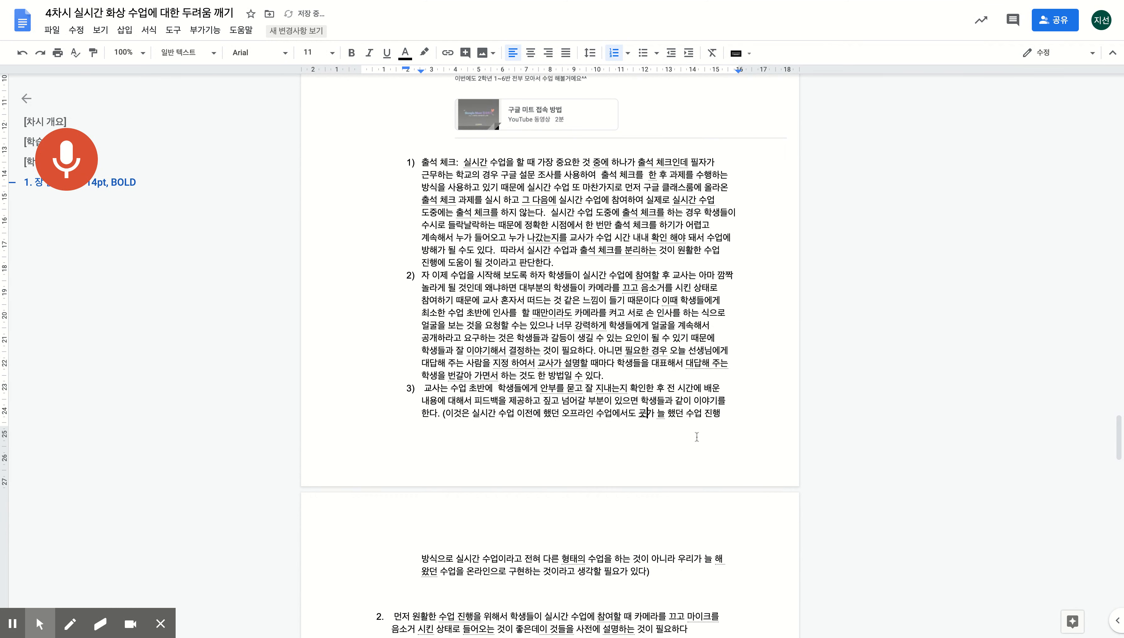
{"action": "left_click", "coordinate": [694, 558]}
{"action": "key", "text": "BackSpace"}
{"action": "key", "text": "BackSpace"}
{"action": "type", "text": "교사"}
{"action": "left_click", "coordinate": [703, 574]}
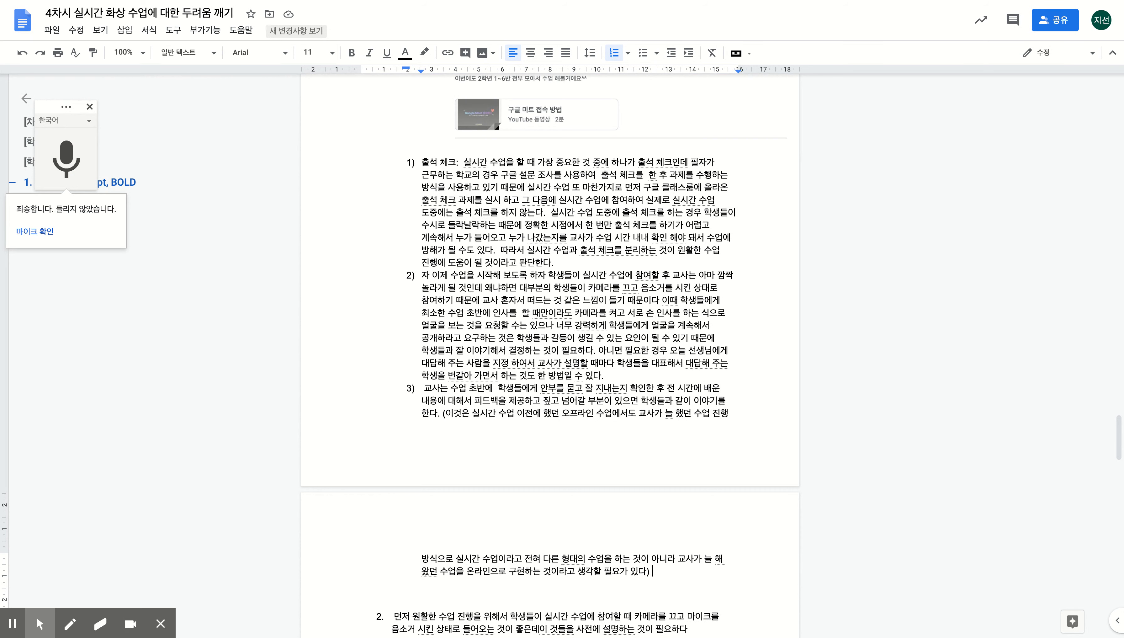
- Voice-type the example on student-centred tasks and teacher monitoring, correcting '발을' to '배울'
{"action": "left_click", "coordinate": [77, 165]}
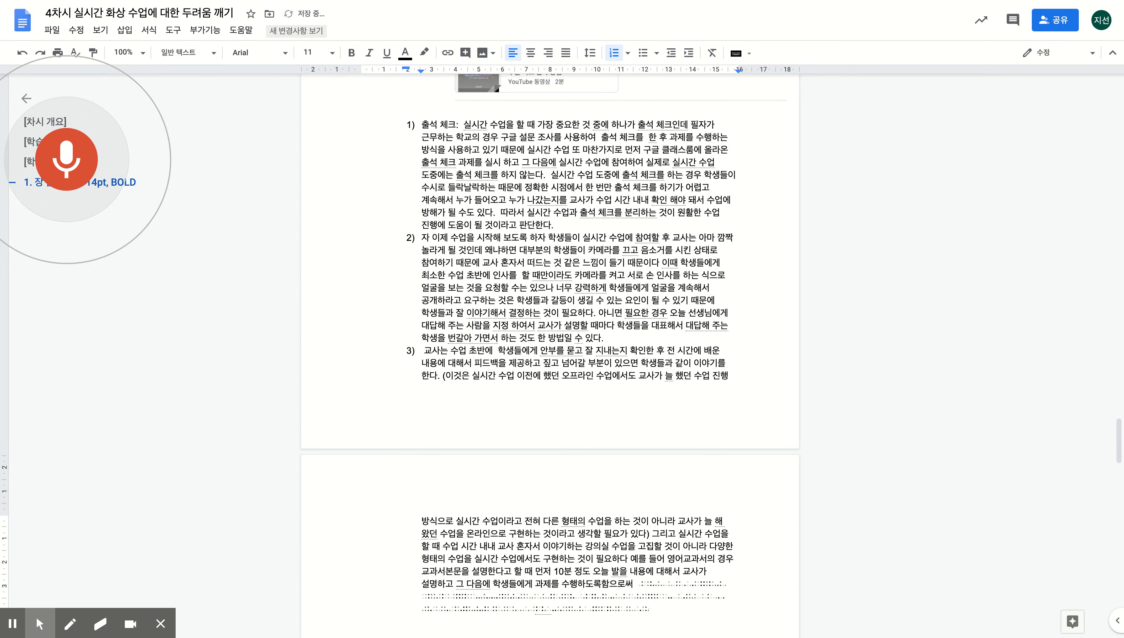
{"action": "key", "text": "Up"}
{"action": "key", "text": "Up"}
{"action": "key", "text": "Up"}
{"action": "key", "text": "Left"}
{"action": "key", "text": "Left"}
{"action": "key", "text": "Left"}
{"action": "key", "text": "BackSpace"}
{"action": "type", "text": "배울"}
{"action": "key", "text": "Delete"}
{"action": "key", "text": "Down"}
{"action": "key", "text": "Down"}
{"action": "key", "text": "Down"}
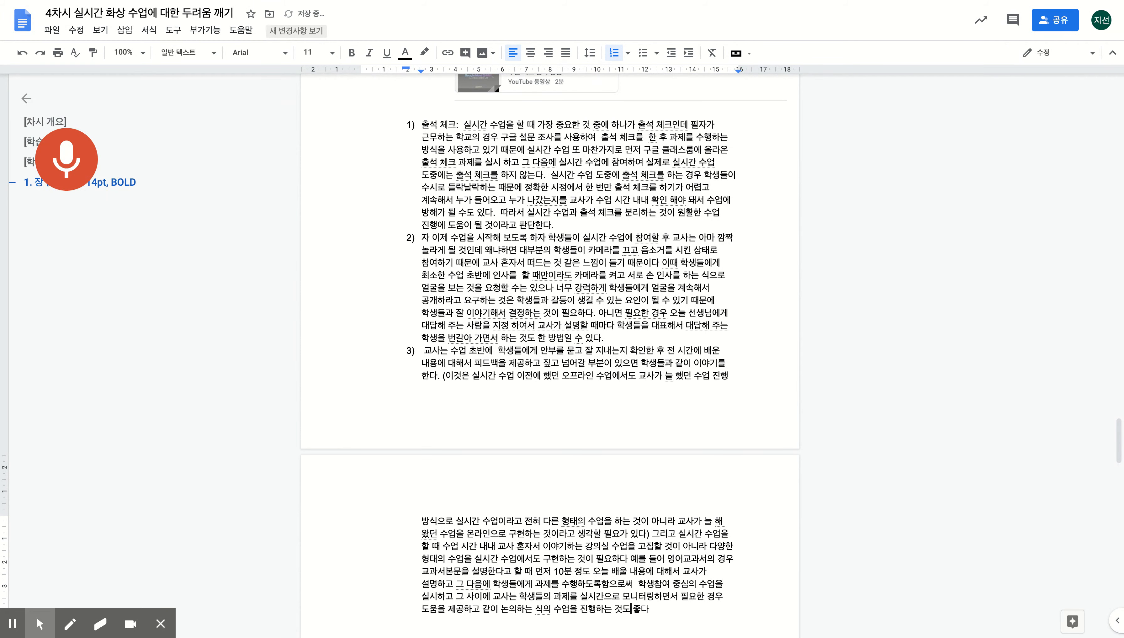
- End the dictated sentence with a period after '좋다'
{"action": "key", "text": "Up"}
{"action": "key", "text": "Up"}
{"action": "scroll", "coordinate": [671, 423], "scroll_direction": "down", "scroll_amount": 3}
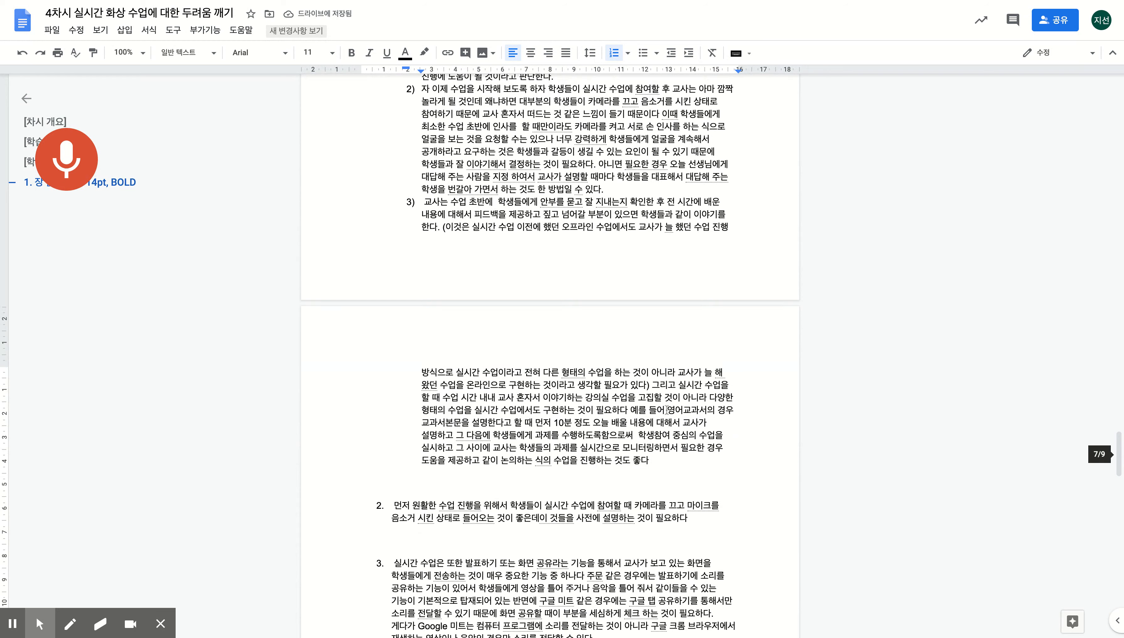
{"action": "left_click", "coordinate": [672, 451]}
{"action": "type", "text": "."}
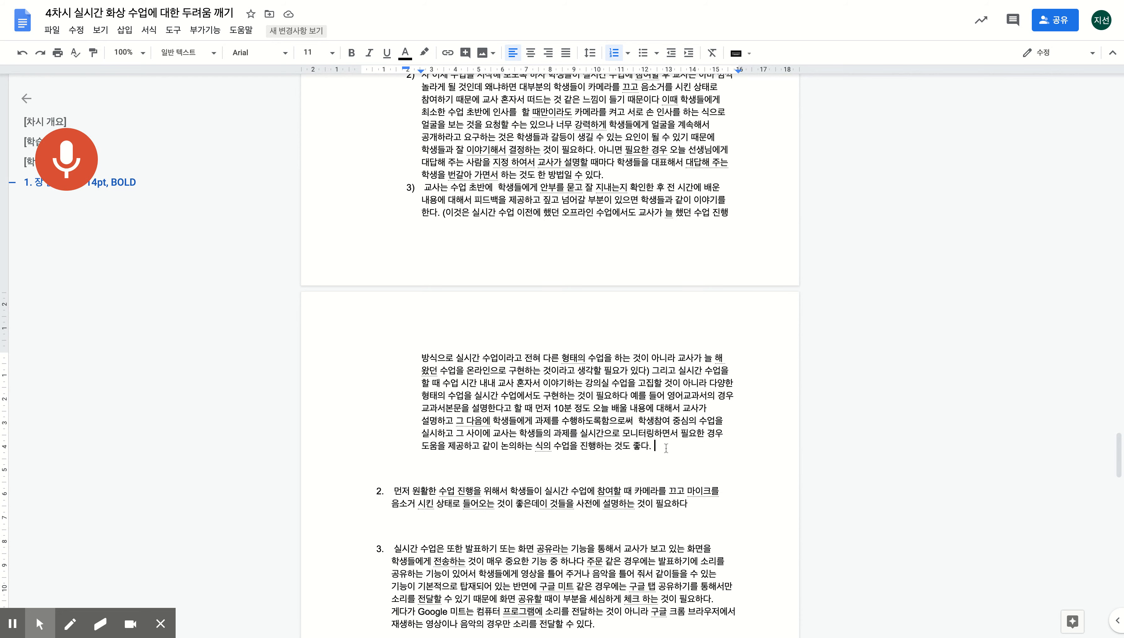
{"action": "scroll", "coordinate": [549, 353], "scroll_direction": "up", "scroll_amount": 15}
{"action": "scroll", "coordinate": [550, 352], "scroll_direction": "down", "scroll_amount": 14}
{"action": "scroll", "coordinate": [669, 421], "scroll_direction": "down", "scroll_amount": 3}
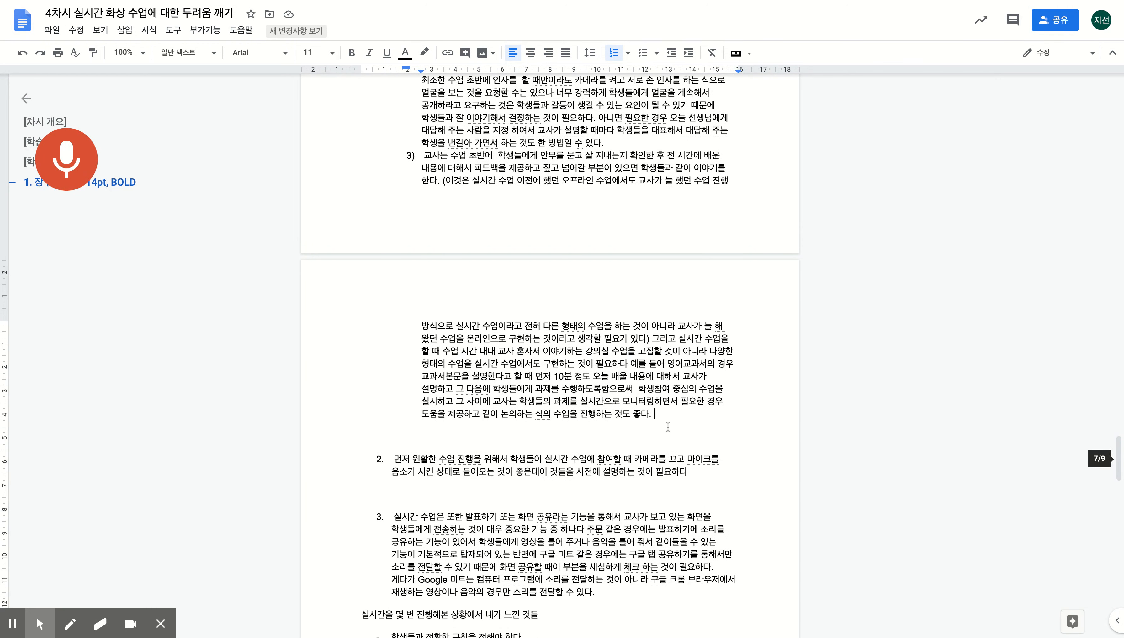